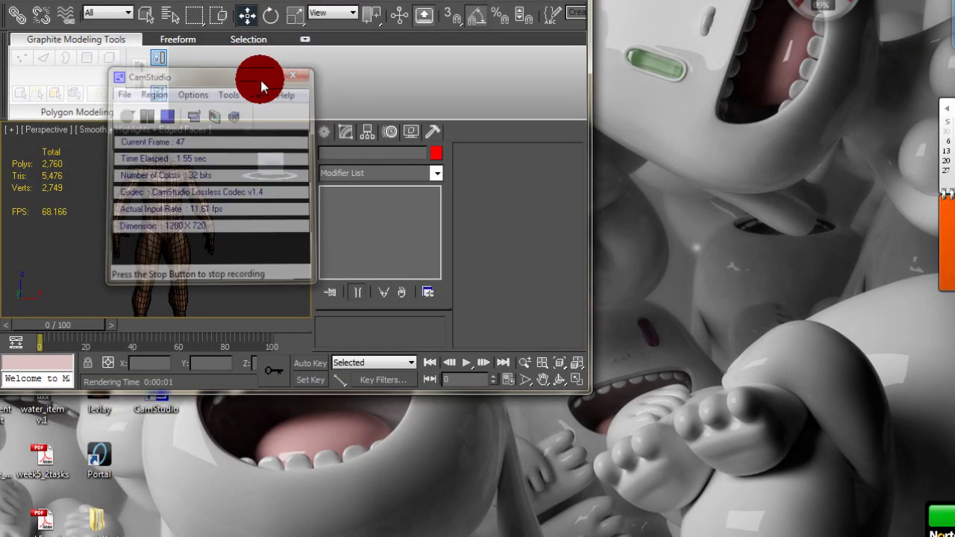
# Enlarge the 3ds Max window and widen the viewport area, framing the body's torso
pyautogui.moveTo(587, 392); pyautogui.dragTo(954, 536)
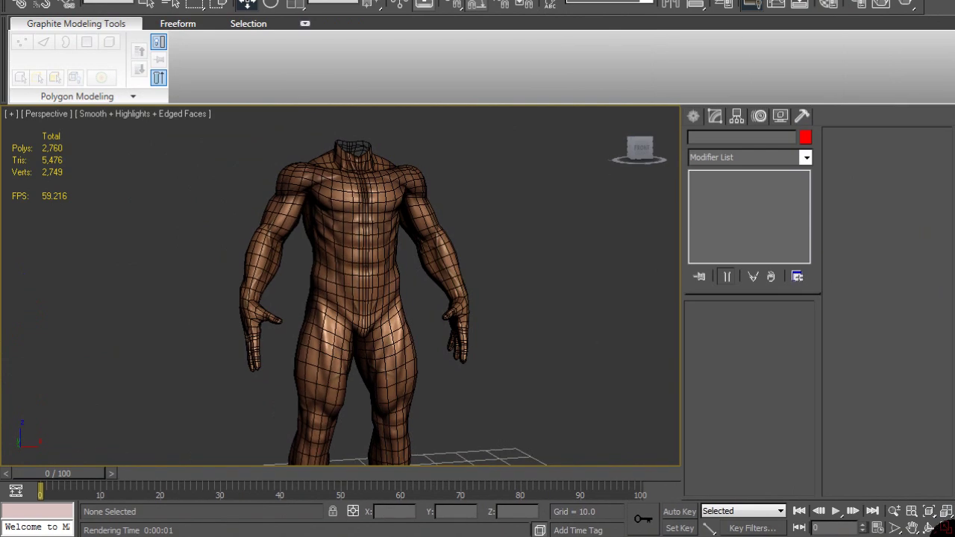
pyautogui.moveTo(396, 248); pyautogui.dragTo(522, 220, button='middle')
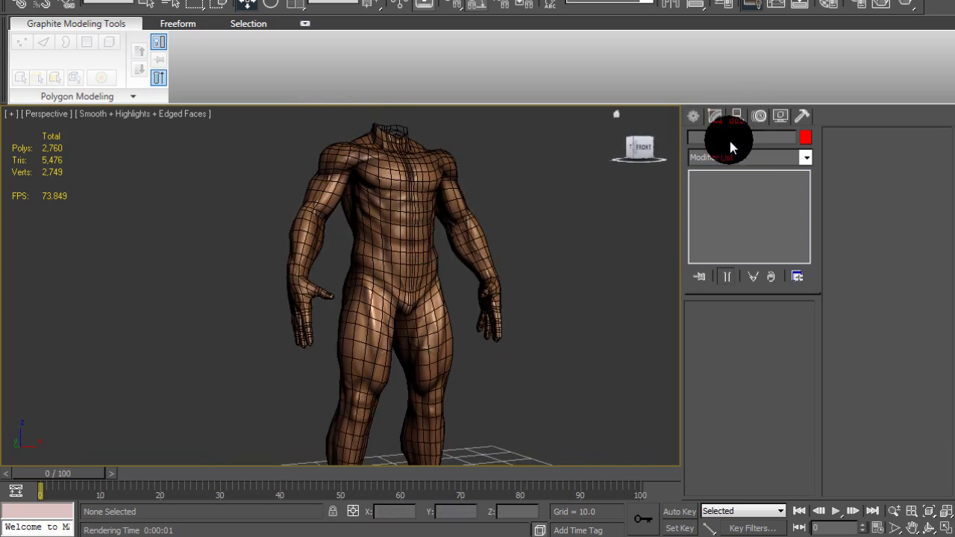
pyautogui.scroll(2, 719, 127)
pyautogui.moveTo(683, 182); pyautogui.dragTo(823, 183)
pyautogui.moveTo(616, 211); pyautogui.dragTo(570, 367, button='middle')
pyautogui.keyDown('alt'); pyautogui.moveTo(514, 295); pyautogui.dragTo(534, 284, button='middle'); pyautogui.keyUp('alt')
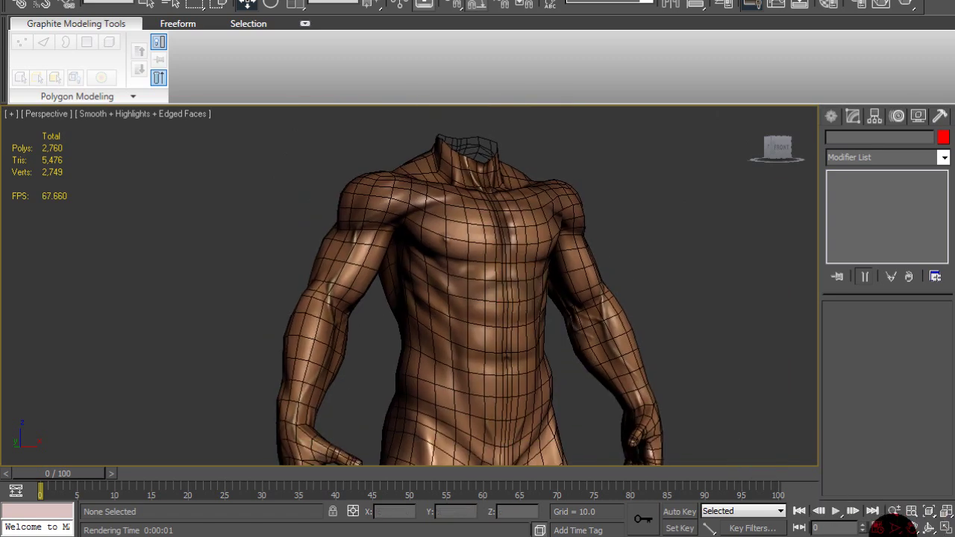
pyautogui.moveTo(894, 534); pyautogui.dragTo(895, 536)
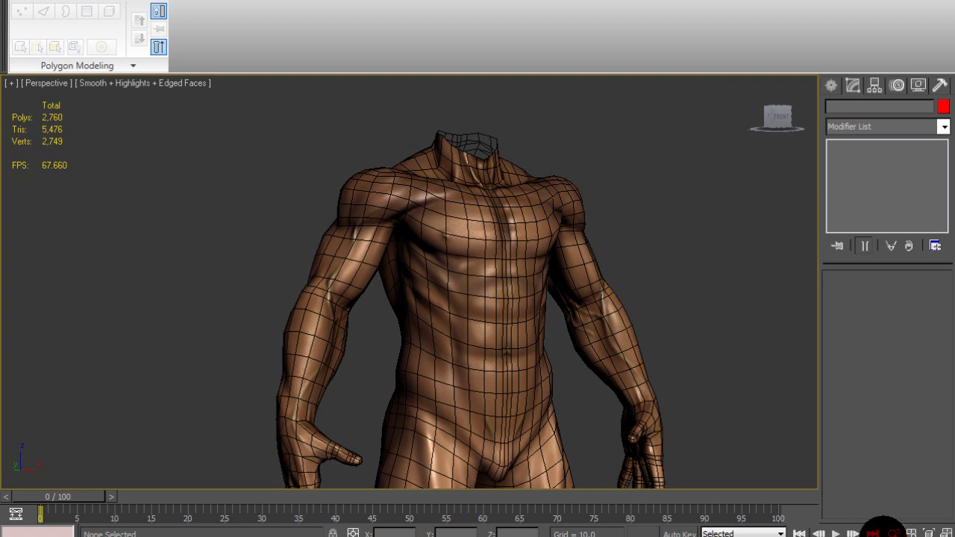
pyautogui.moveTo(440, 330); pyautogui.dragTo(392, 282, button='middle')
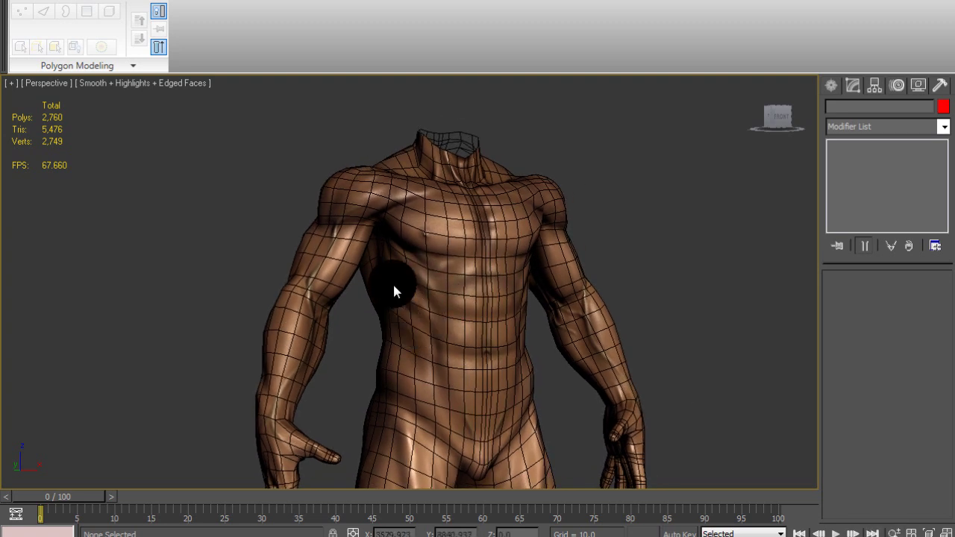
# Apply the 09 - Default checker material to the body mesh and close the Material Editor
pyautogui.press('m')
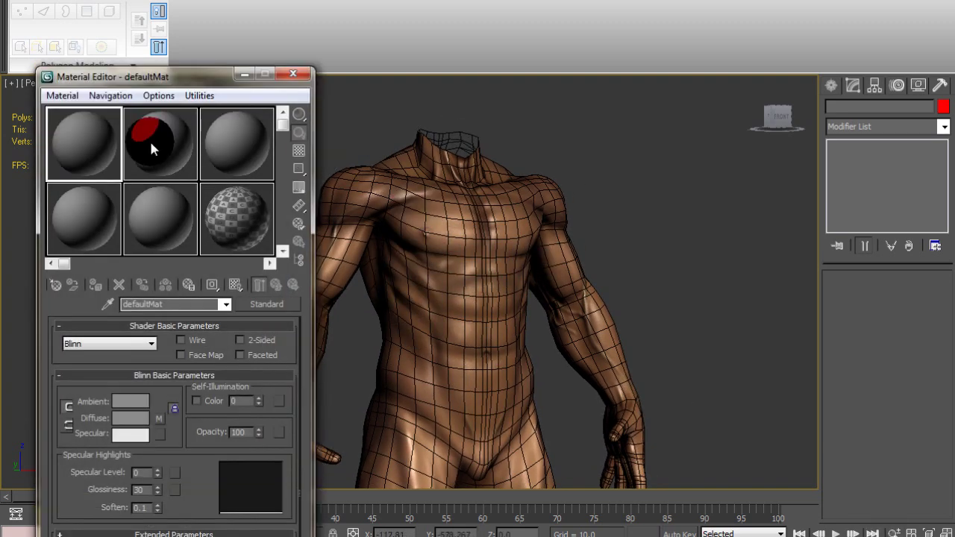
pyautogui.click(244, 237)
pyautogui.click(103, 287)
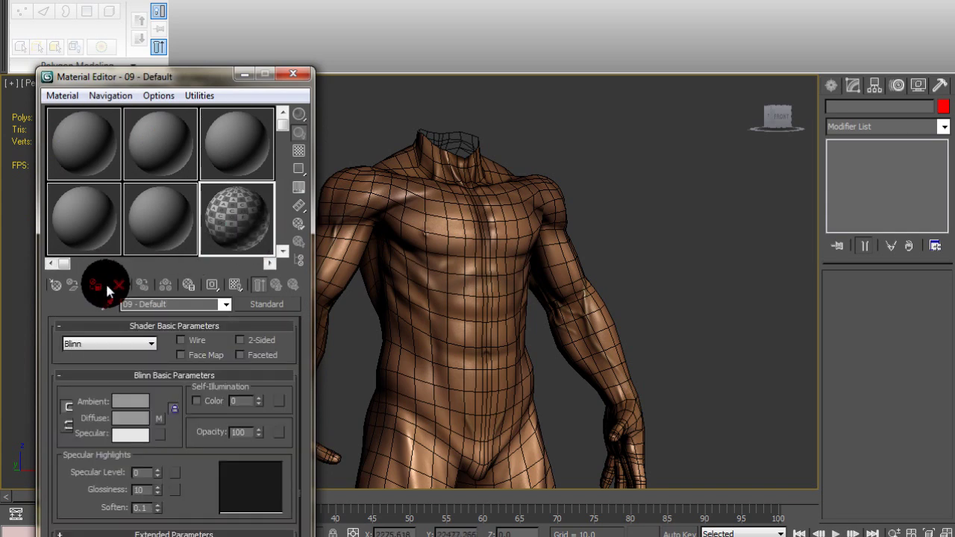
pyautogui.click(426, 251)
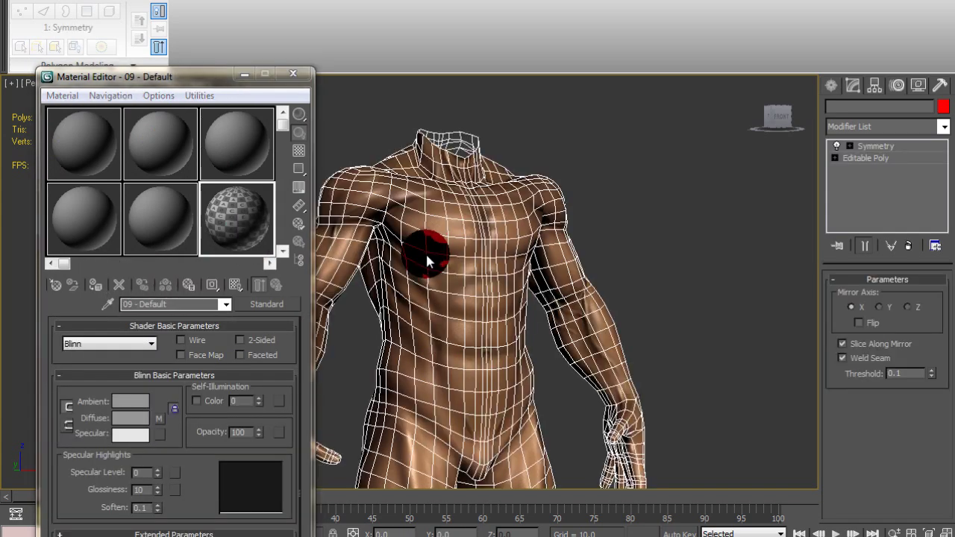
pyautogui.click(96, 284)
pyautogui.click(293, 73)
# Deselect the body and examine its checker pattern from several angles with edged faces turned off
pyautogui.click(467, 236)
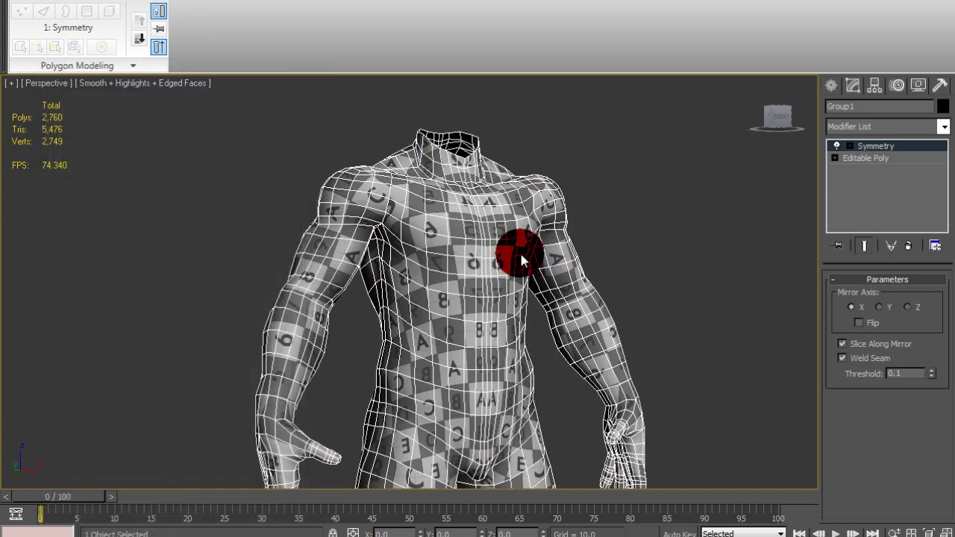
pyautogui.moveTo(520, 251); pyautogui.dragTo(451, 145, button='middle')
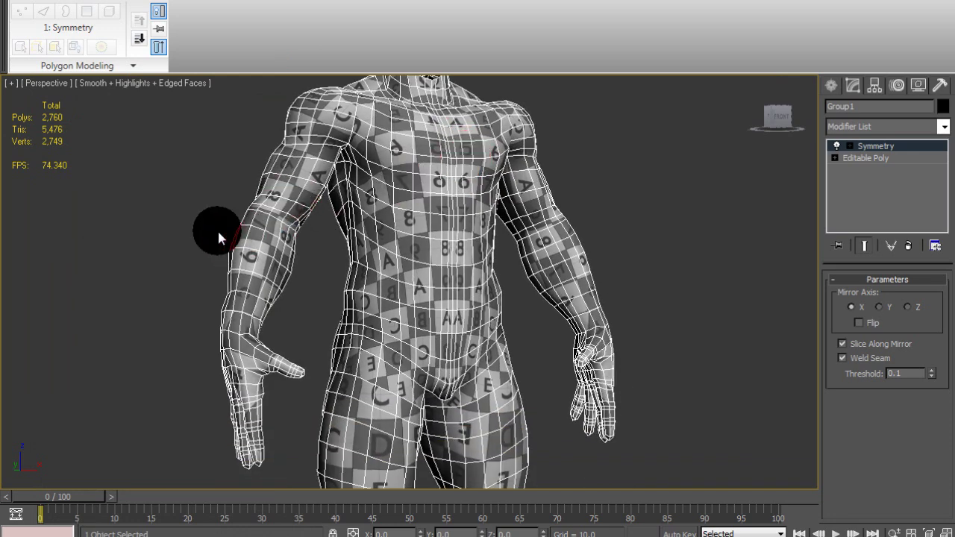
pyautogui.click(217, 228)
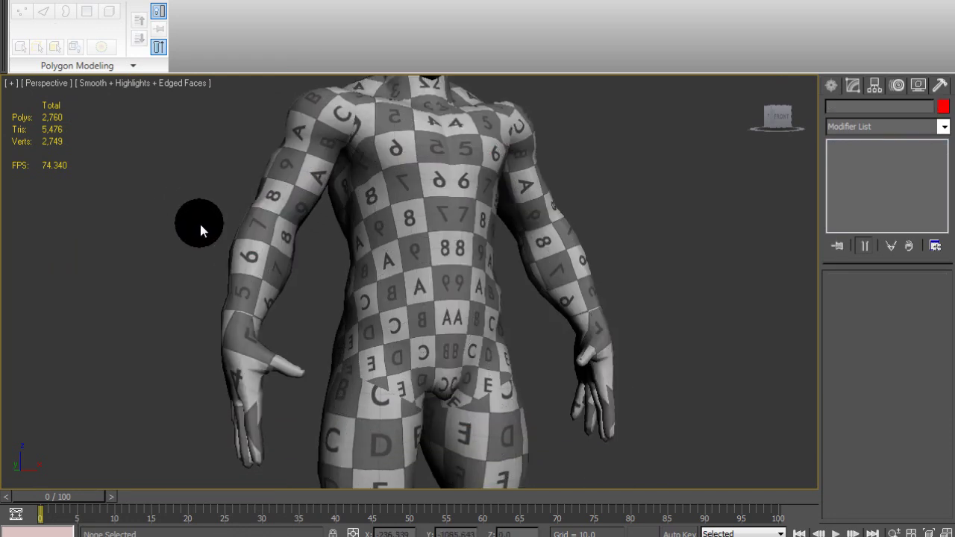
pyautogui.keyDown('alt'); pyautogui.moveTo(211, 226); pyautogui.dragTo(728, 231, button='middle'); pyautogui.keyUp('alt')
pyautogui.moveTo(392, 209); pyautogui.dragTo(426, 327, button='middle')
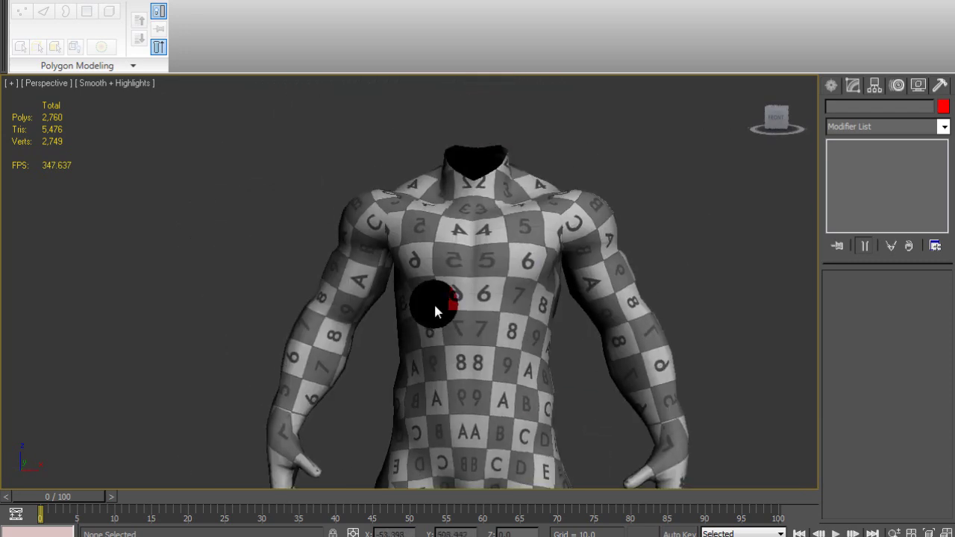
# Select the body and collapse its whole modifier stack, including Symmetry, into an Editable Poly
pyautogui.scroll(-4, 435, 306)
pyautogui.click(420, 249)
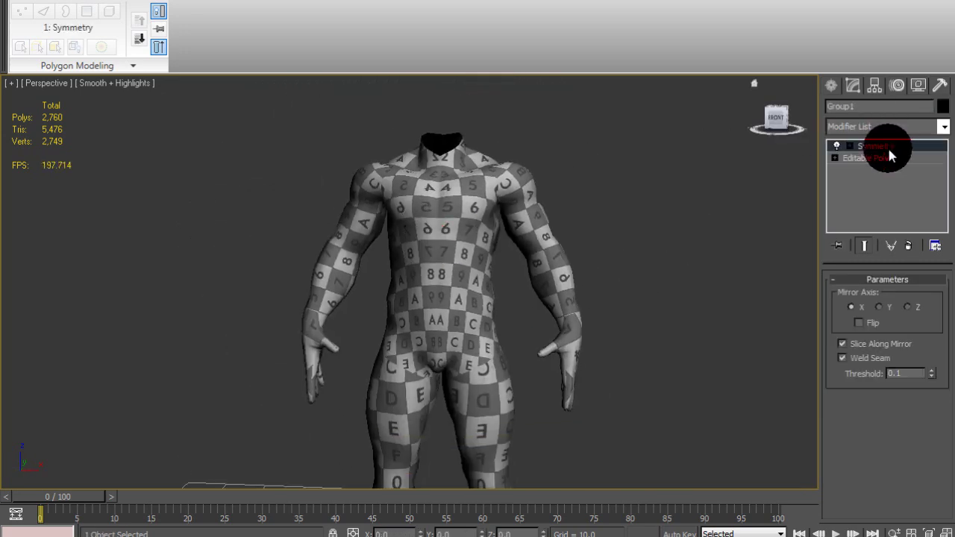
pyautogui.rightClick(889, 151)
pyautogui.click(929, 299)
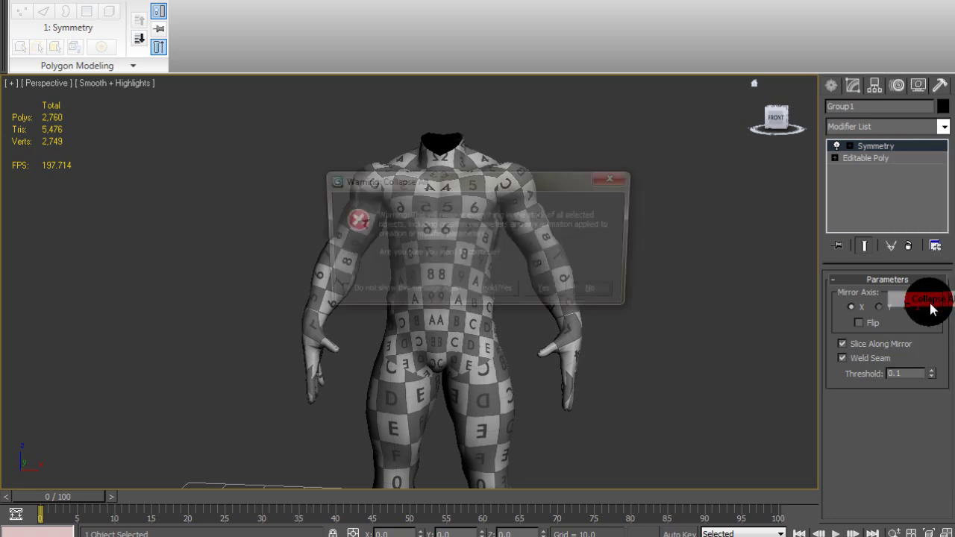
pyautogui.click(543, 288)
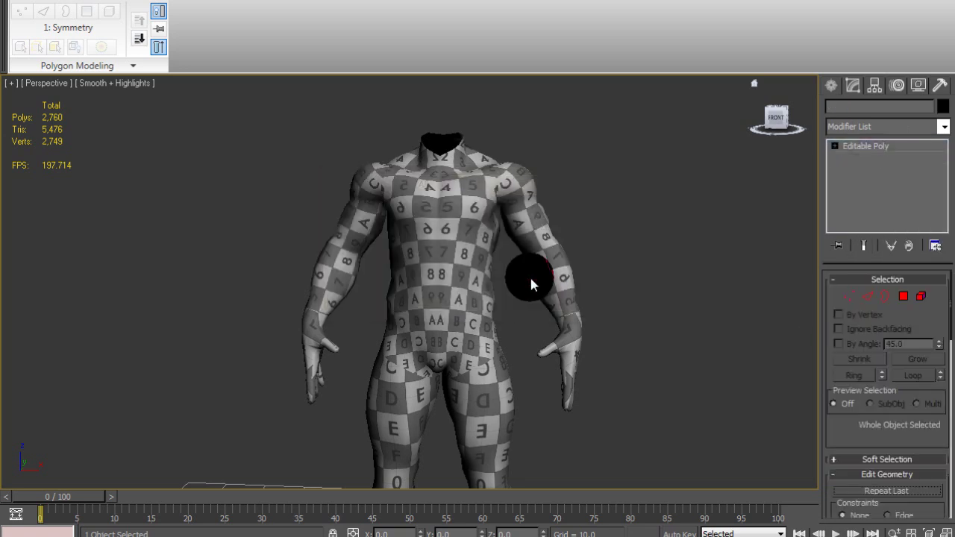
pyautogui.click(857, 145)
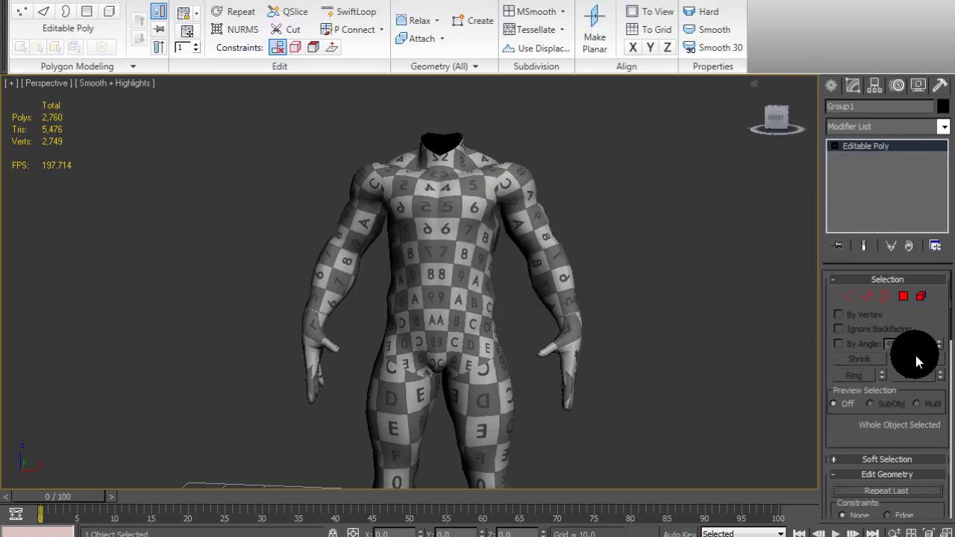
# Add a planar UVW Mapping modifier to the body and collapse the stack back into an Editable Poly
pyautogui.click(943, 126)
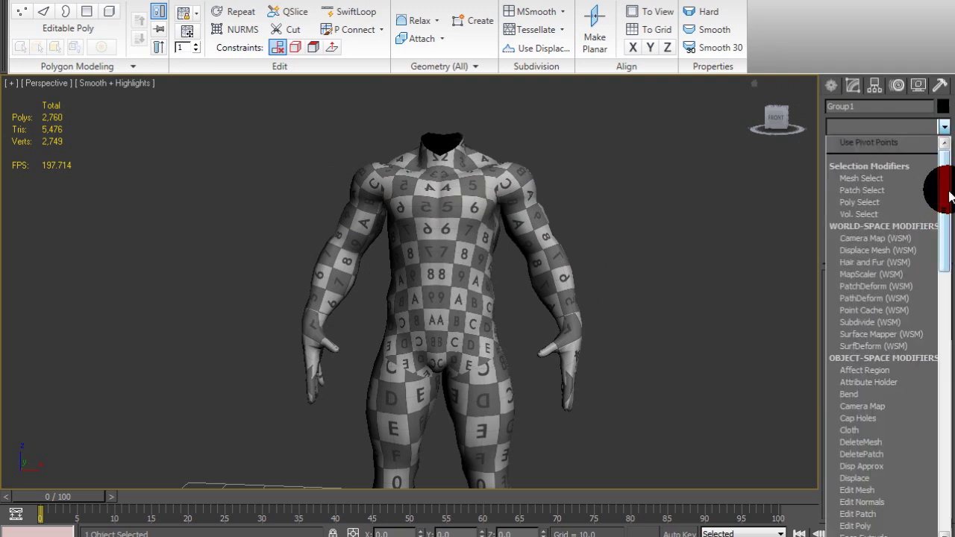
pyautogui.moveTo(946, 196); pyautogui.dragTo(941, 478)
pyautogui.click(881, 432)
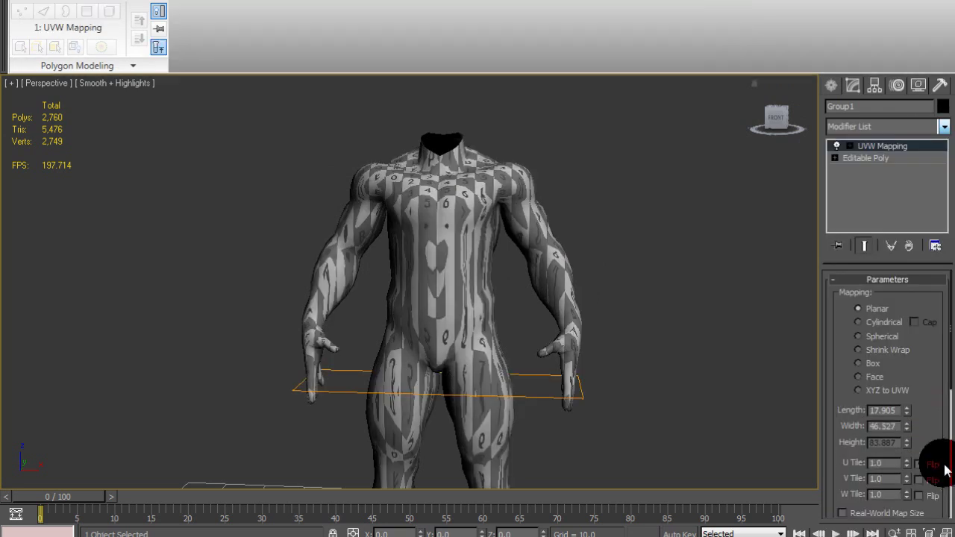
pyautogui.rightClick(881, 149)
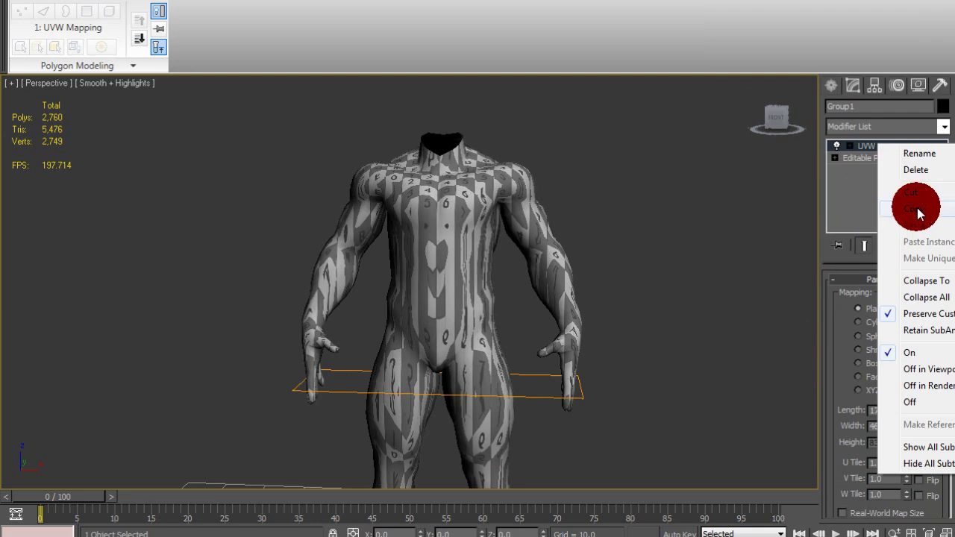
pyautogui.click(920, 296)
pyautogui.click(548, 292)
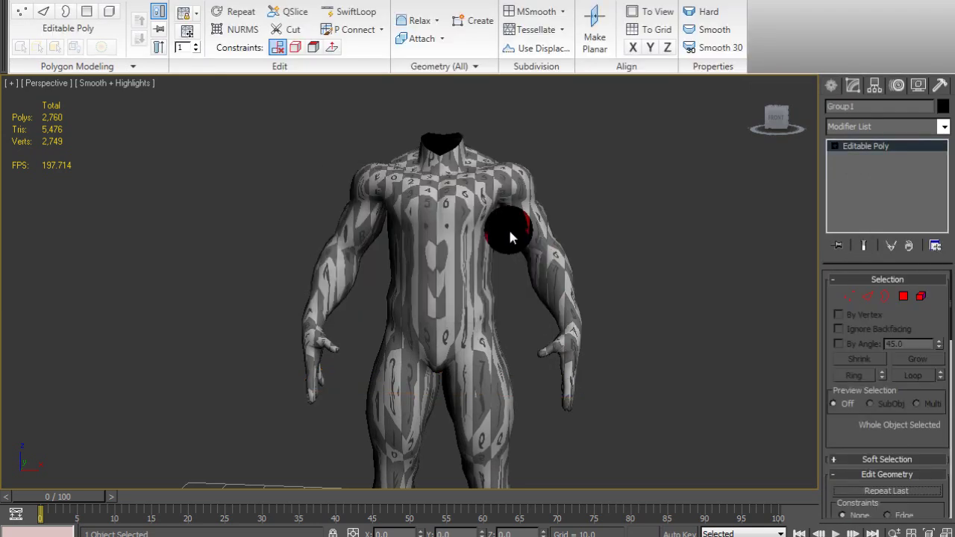
# Enter the body's edge sub-object level with Loop Mode and the edged-faces display turned on
pyautogui.keyDown('alt'); pyautogui.moveTo(508, 227); pyautogui.dragTo(526, 203, button='middle'); pyautogui.keyUp('alt')
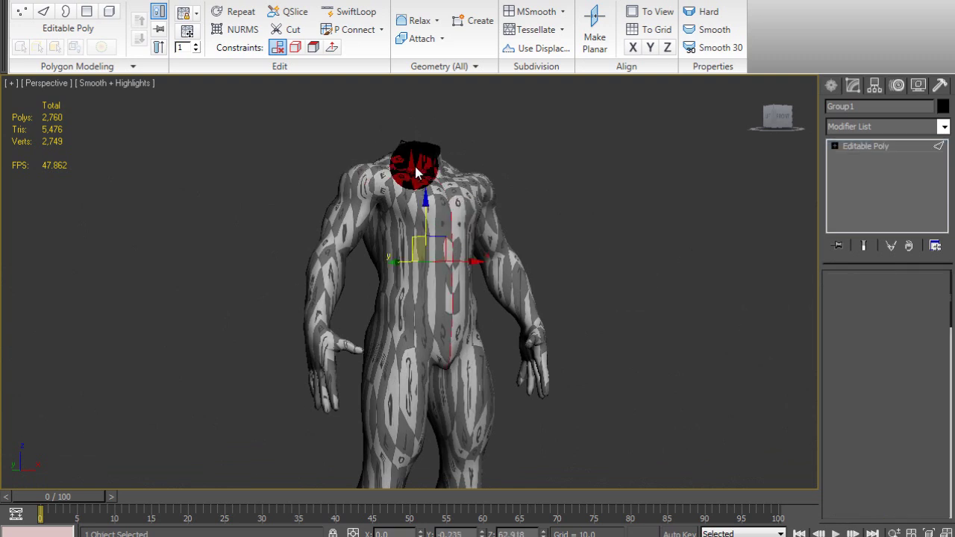
pyautogui.click(45, 11)
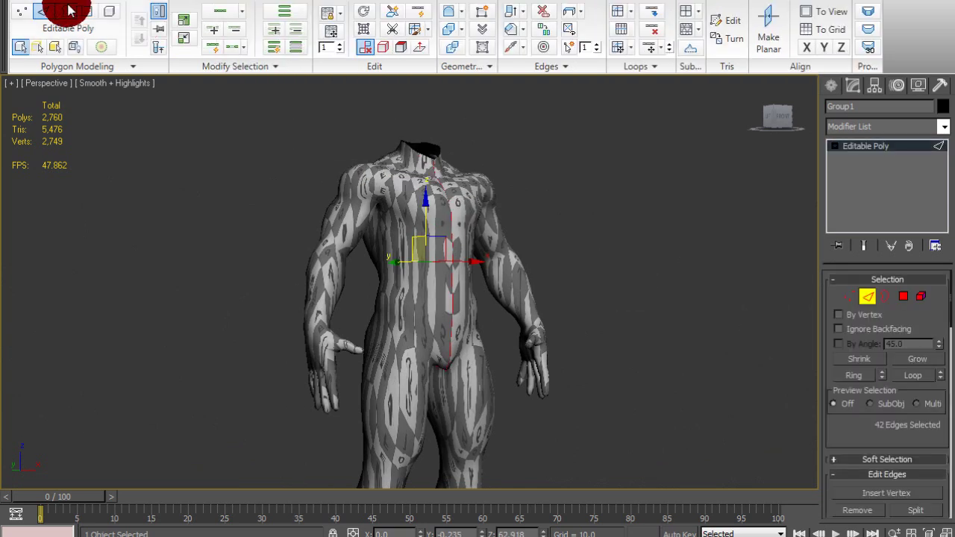
pyautogui.click(214, 47)
pyautogui.click(437, 147)
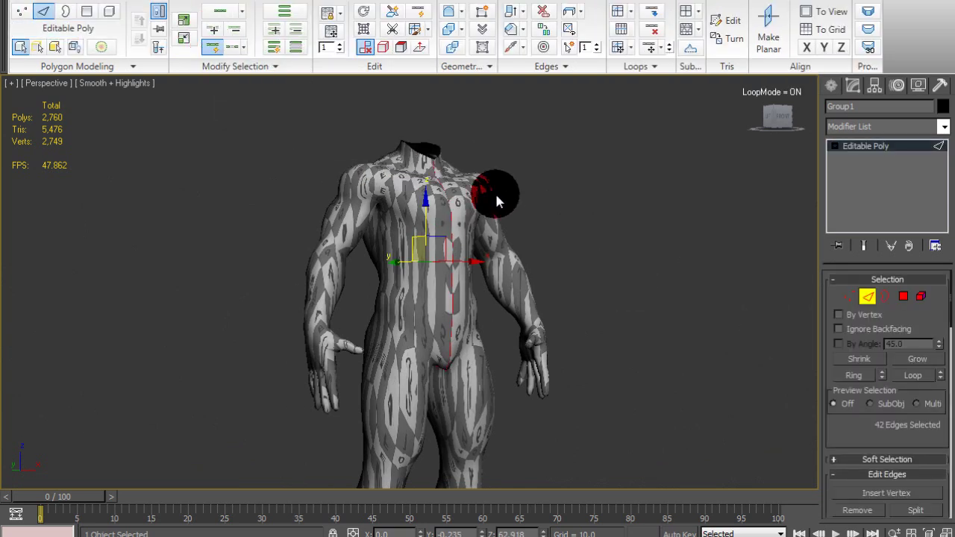
pyautogui.keyDown('alt'); pyautogui.moveTo(494, 191); pyautogui.dragTo(377, 365, button='middle'); pyautogui.keyUp('alt')
pyautogui.press('F4')
pyautogui.scroll(5, 370, 262)
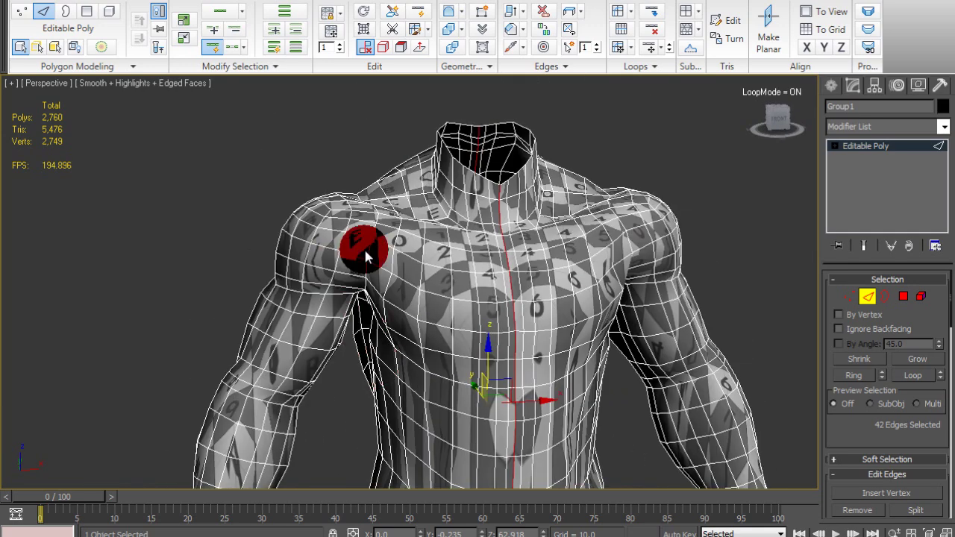
# Select the edge loops around both shoulders, including the edges running through the armpits
pyautogui.click(371, 252)
pyautogui.keyDown('alt'); pyautogui.moveTo(376, 281); pyautogui.dragTo(358, 149, button='middle'); pyautogui.keyUp('alt')
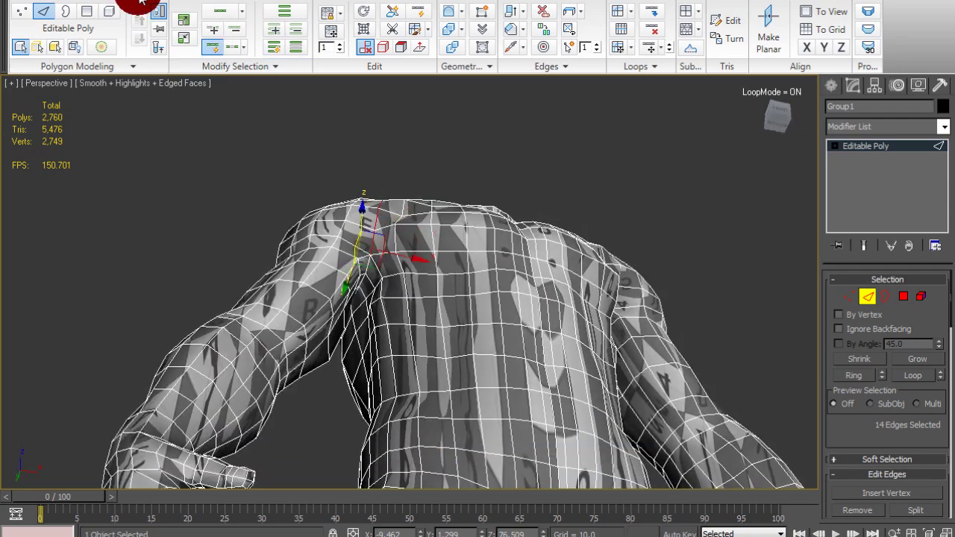
pyautogui.click(142, 1)
pyautogui.keyDown('ctrl'); pyautogui.click(367, 264); pyautogui.keyUp('ctrl')
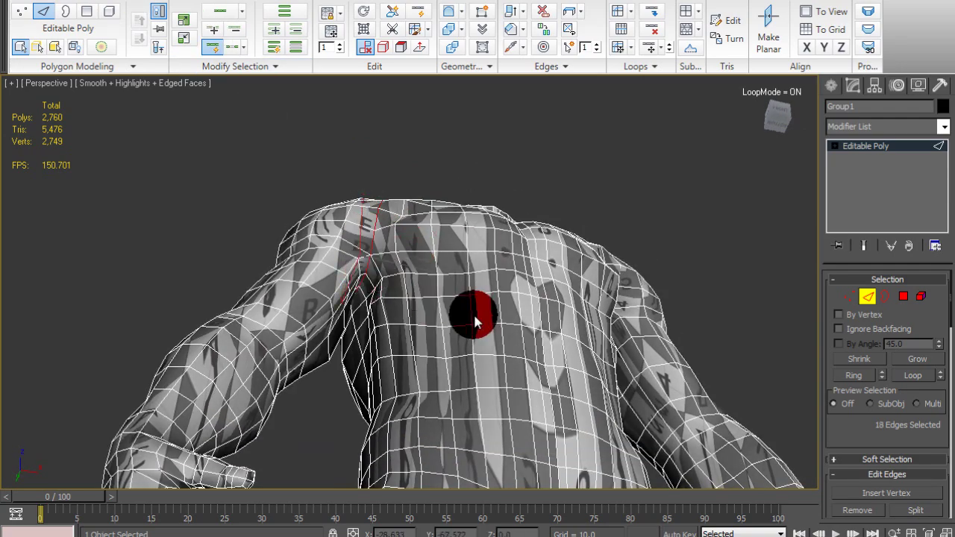
pyautogui.keyDown('alt'); pyautogui.moveTo(476, 319); pyautogui.dragTo(331, 237, button='middle'); pyautogui.keyUp('alt')
pyautogui.keyDown('ctrl'); pyautogui.click(499, 162); pyautogui.keyUp('ctrl')
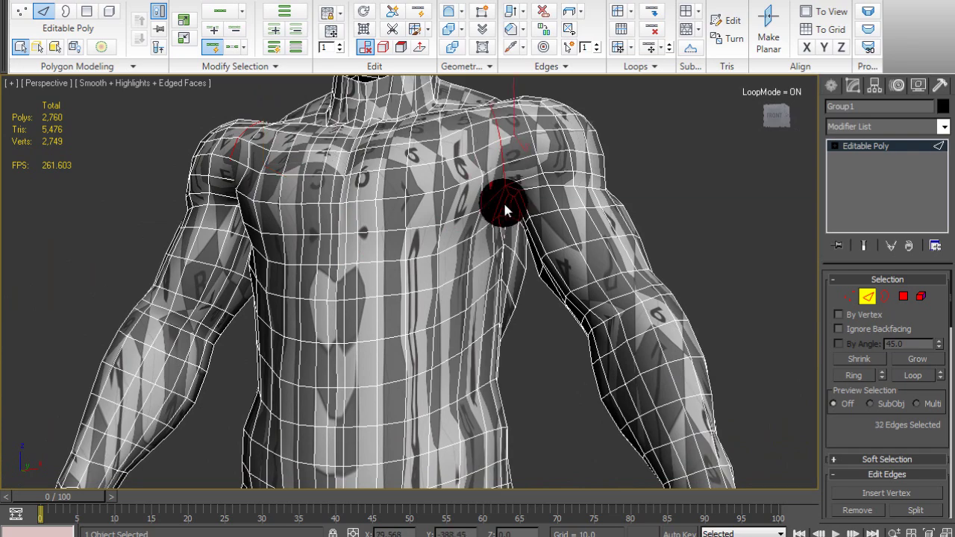
pyautogui.keyDown('alt'); pyautogui.moveTo(505, 209); pyautogui.dragTo(470, 69, button='middle'); pyautogui.keyUp('alt')
pyautogui.keyDown('ctrl'); pyautogui.click(495, 163); pyautogui.keyUp('ctrl')
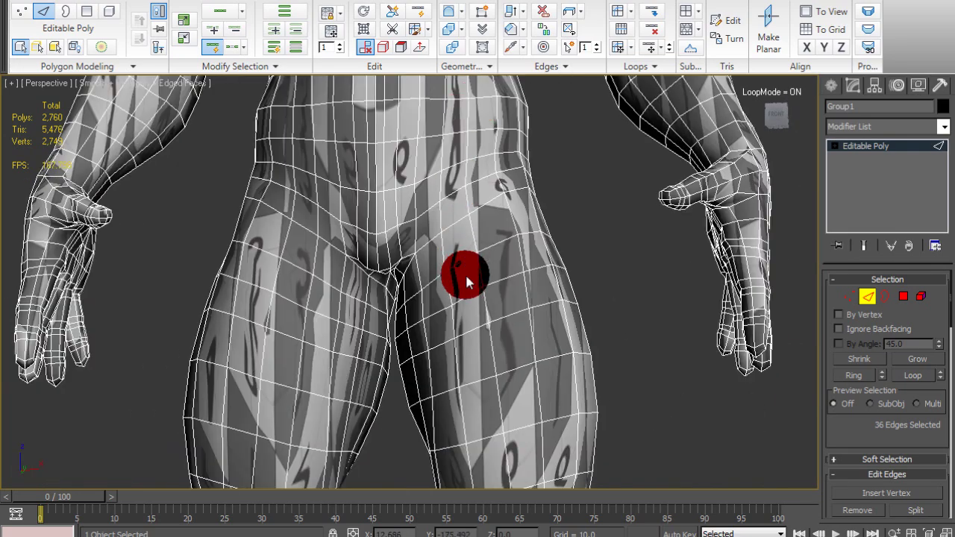
# Add the edge loops around the top of both thighs, just below the crotch, to the selection
pyautogui.moveTo(441, 287)
pyautogui.keyDown('alt'); pyautogui.mouseDown(button='middle')
pyautogui.moveTo(482, 291)
pyautogui.moveTo(458, 292)
pyautogui.mouseUp(button='middle'); pyautogui.keyUp('alt')
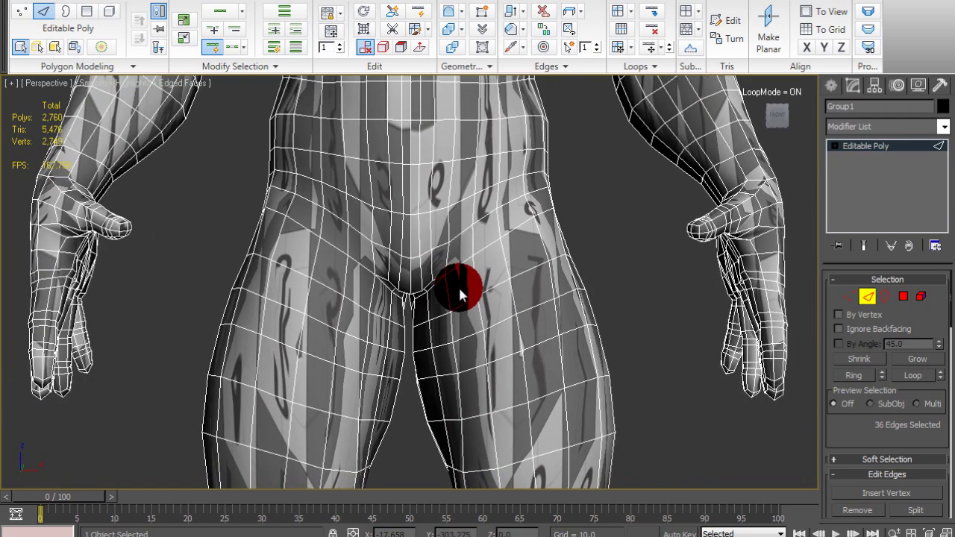
pyautogui.keyDown('ctrl'); pyautogui.click(463, 307); pyautogui.keyUp('ctrl')
pyautogui.keyDown('ctrl'); pyautogui.click(359, 306); pyautogui.keyUp('ctrl')
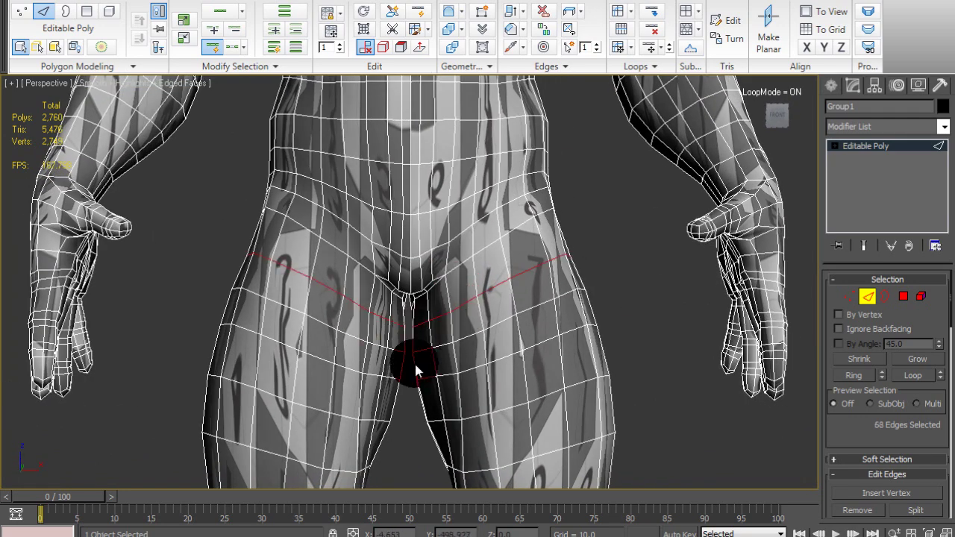
# Add the edge loops around both wrists, just above the hands, to the selection
pyautogui.moveTo(430, 372); pyautogui.dragTo(360, 411, button='middle')
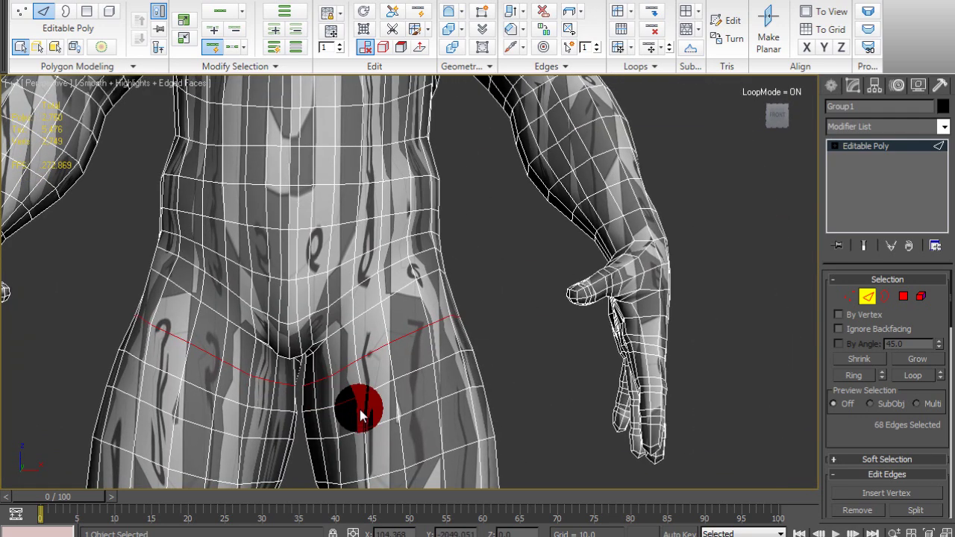
pyautogui.keyDown('ctrl'); pyautogui.click(634, 218); pyautogui.keyUp('ctrl')
pyautogui.hotkey('ctrl', 'z')
pyautogui.keyDown('ctrl'); pyautogui.click(633, 214); pyautogui.keyUp('ctrl')
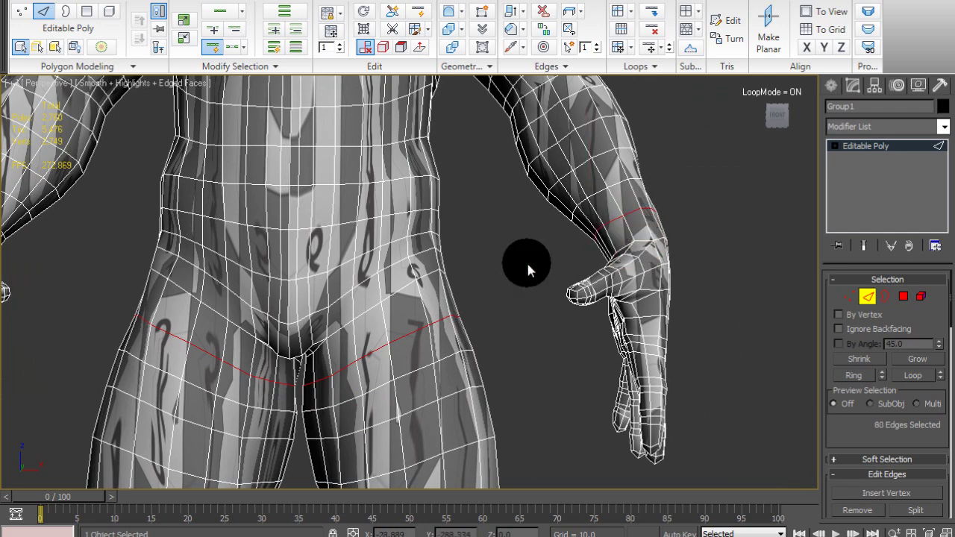
pyautogui.keyDown('alt'); pyautogui.moveTo(525, 267); pyautogui.dragTo(776, 282, button='middle'); pyautogui.keyUp('alt')
pyautogui.keyDown('ctrl'); pyautogui.click(280, 232); pyautogui.keyUp('ctrl')
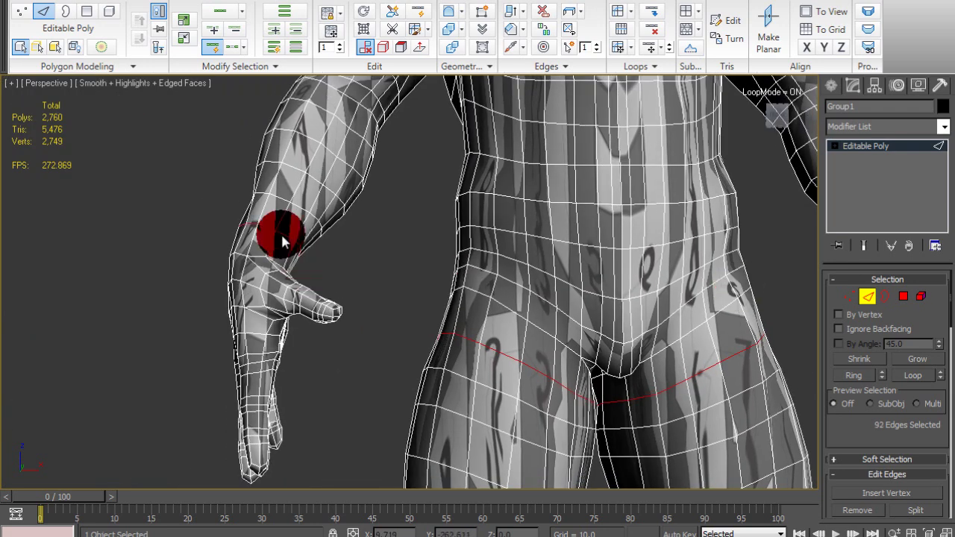
# Add the edge loops around both ankles, just above the feet, to the selection
pyautogui.keyDown('alt'); pyautogui.moveTo(505, 331); pyautogui.dragTo(512, 451, button='middle'); pyautogui.keyUp('alt')
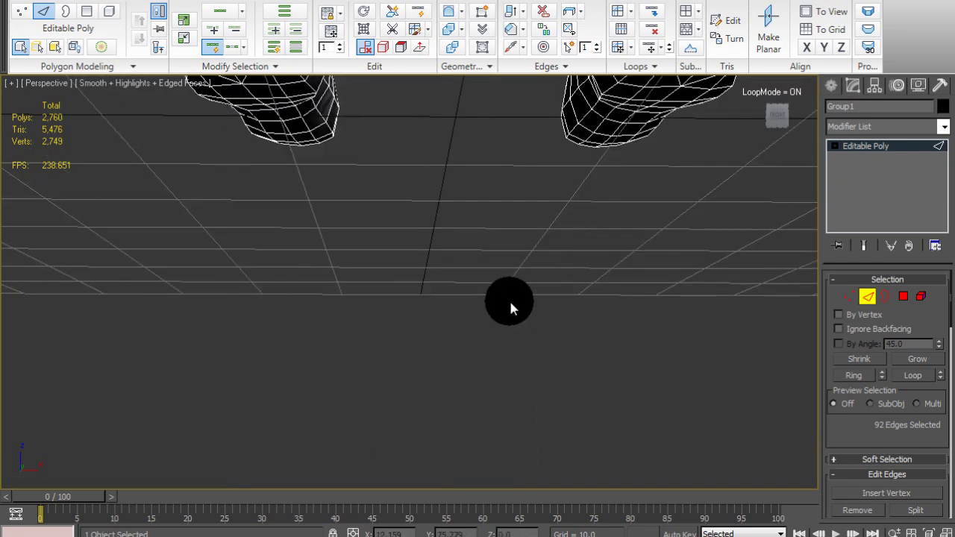
pyautogui.keyDown('alt'); pyautogui.moveTo(509, 298); pyautogui.dragTo(504, 472, button='middle'); pyautogui.keyUp('alt')
pyautogui.keyDown('alt'); pyautogui.moveTo(491, 324); pyautogui.dragTo(494, 362, button='middle'); pyautogui.keyUp('alt')
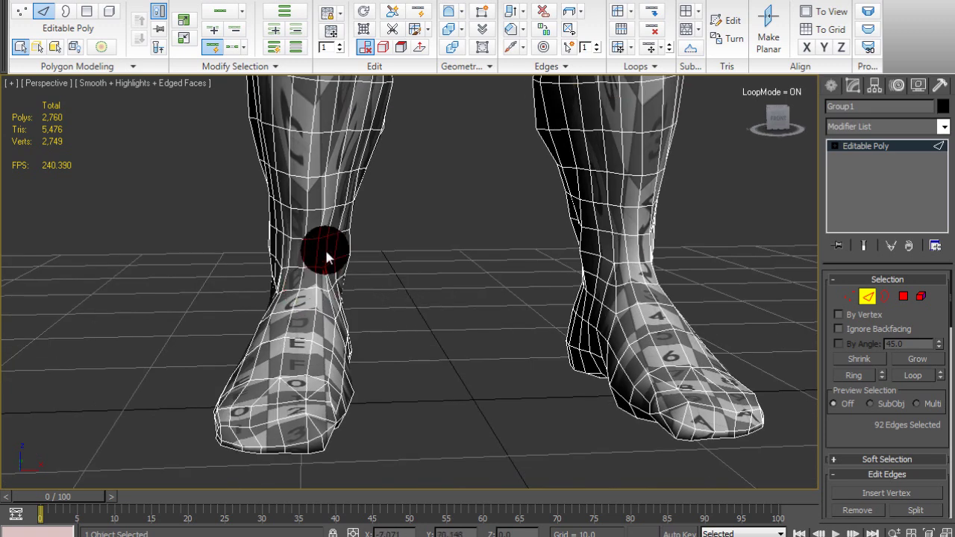
pyautogui.keyDown('alt'); pyautogui.moveTo(322, 249); pyautogui.dragTo(251, 241, button='middle'); pyautogui.keyUp('alt')
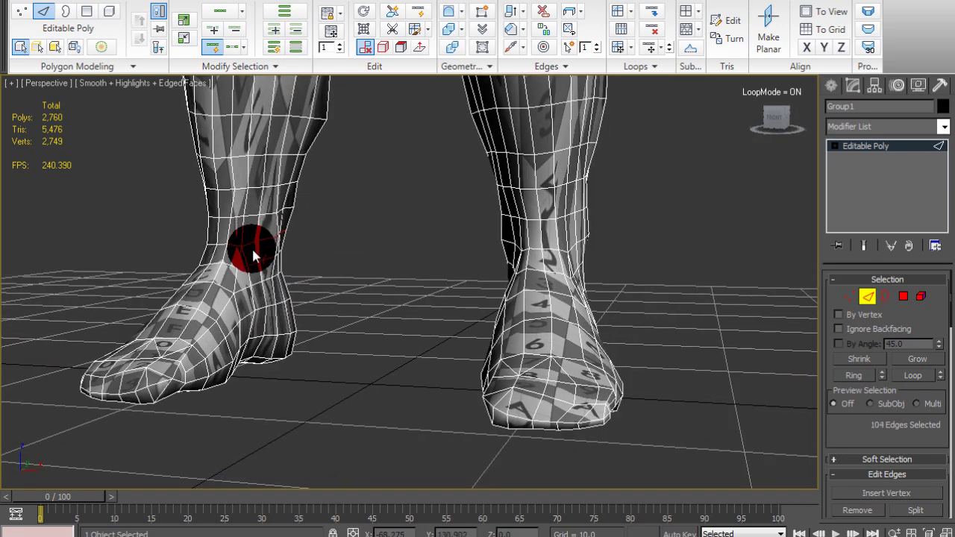
pyautogui.keyDown('ctrl'); pyautogui.click(237, 242); pyautogui.keyUp('ctrl')
pyautogui.keyDown('alt'); pyautogui.moveTo(221, 249); pyautogui.dragTo(288, 260, button='middle'); pyautogui.keyUp('alt')
pyautogui.keyDown('ctrl'); pyautogui.click(567, 245); pyautogui.keyUp('ctrl')
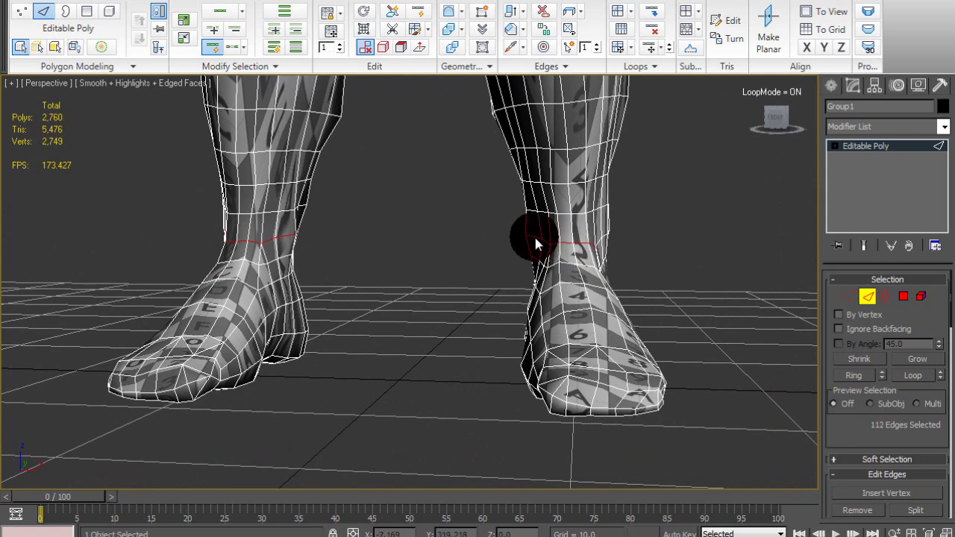
pyautogui.keyDown('ctrl'); pyautogui.click(535, 244); pyautogui.keyUp('ctrl')
# Split the body mesh along the selected shoulder, wrist, thigh and ankle edge loops
pyautogui.keyDown('alt'); pyautogui.moveTo(550, 281); pyautogui.dragTo(344, 396, button='middle'); pyautogui.keyUp('alt')
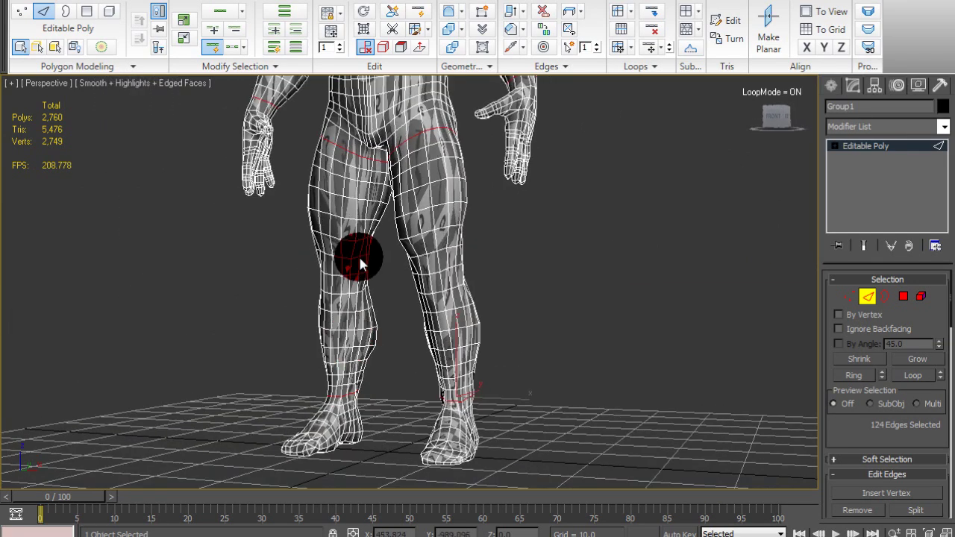
pyautogui.moveTo(360, 266); pyautogui.dragTo(348, 386, button='middle')
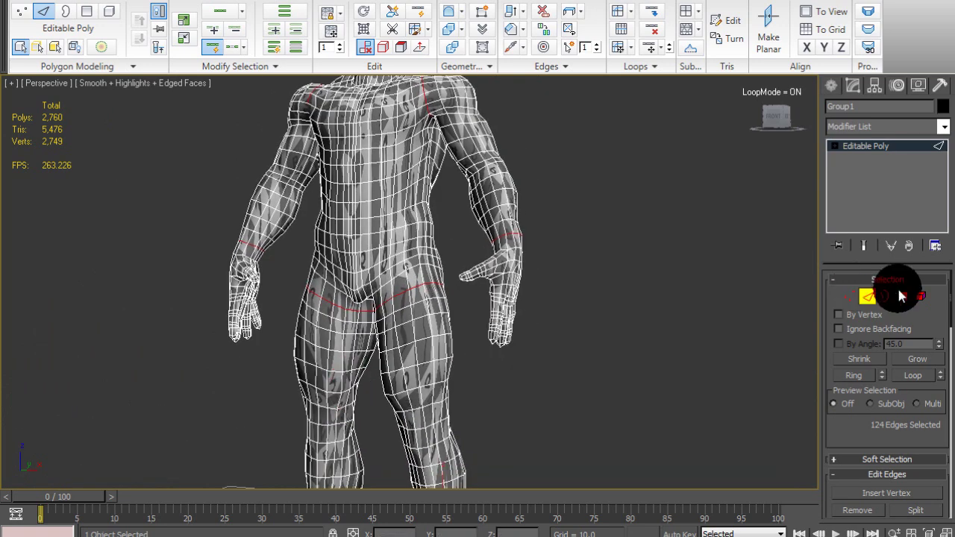
pyautogui.scroll(-3, 845, 384)
pyautogui.scroll(-1, 843, 377)
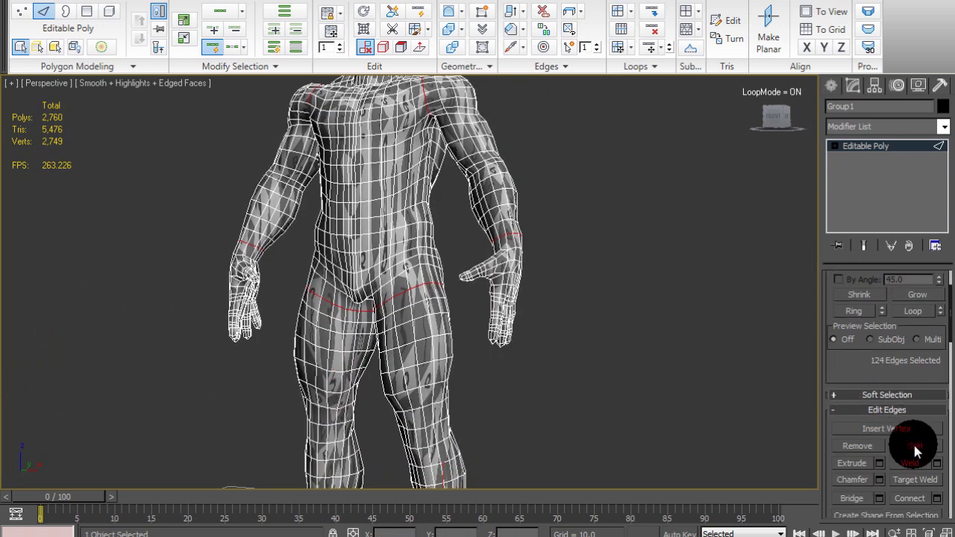
pyautogui.click(916, 446)
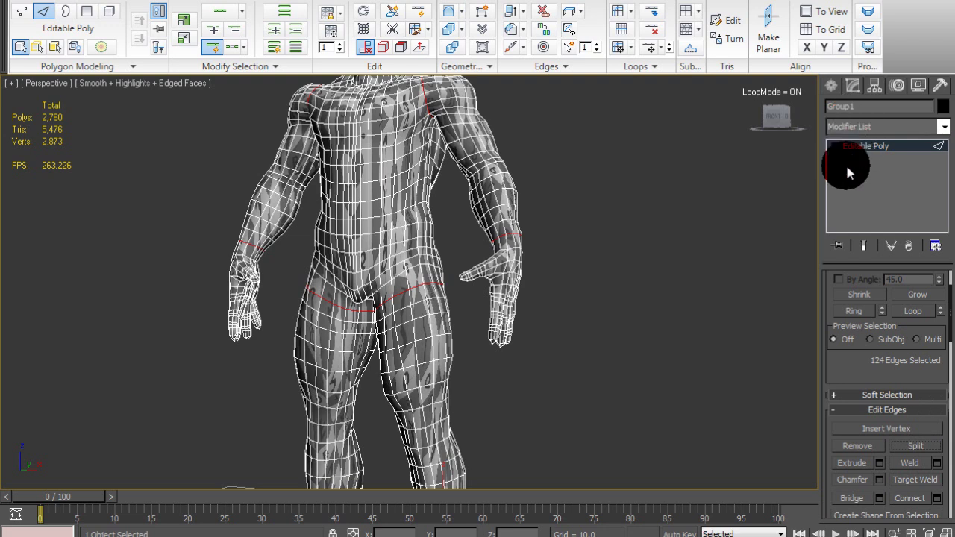
# Switch to the element sub-object level and select the torso to check its separation from the limbs
pyautogui.click(834, 147)
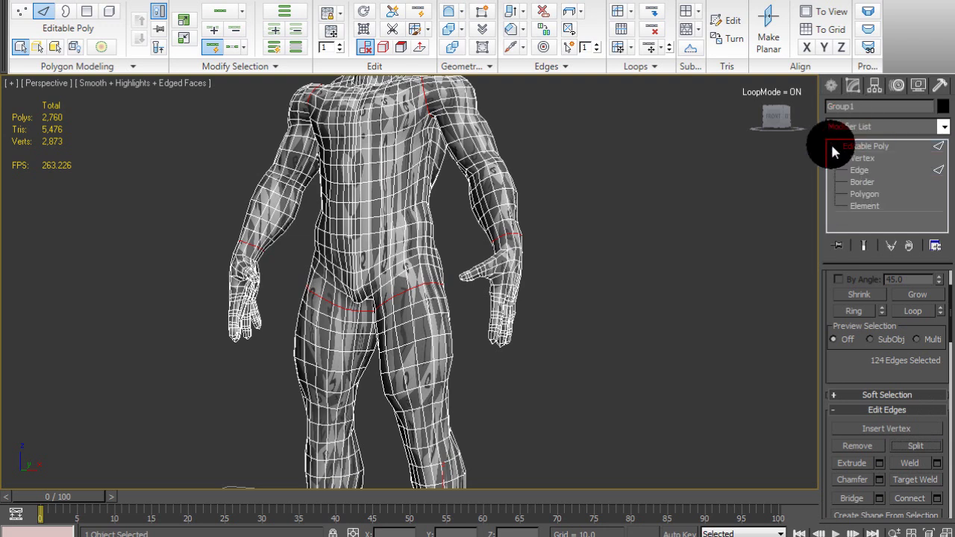
pyautogui.click(870, 205)
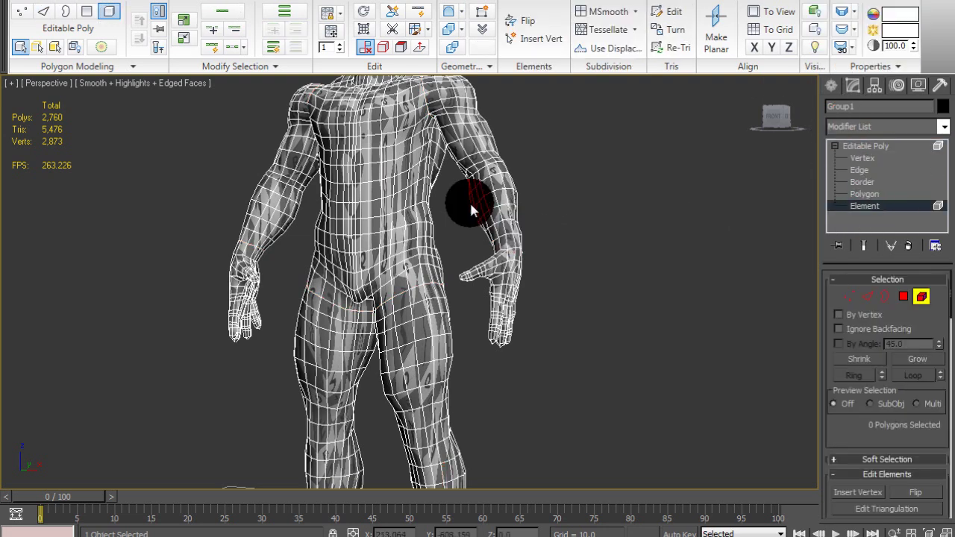
pyautogui.keyDown('alt'); pyautogui.moveTo(472, 191); pyautogui.dragTo(503, 252, button='middle'); pyautogui.keyUp('alt')
pyautogui.click(422, 220)
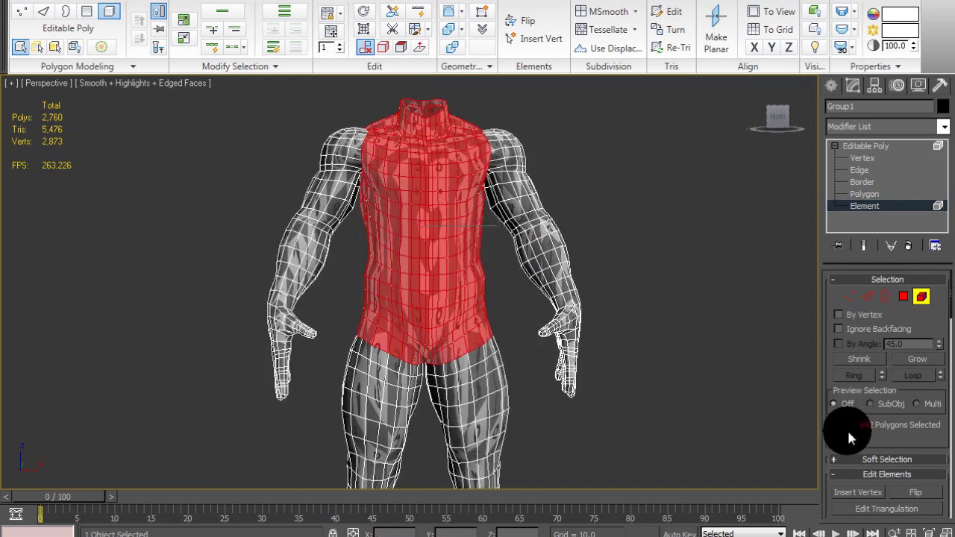
# Select all elements of the body, clear all their smoothing groups, and deselect them
pyautogui.moveTo(849, 432); pyautogui.dragTo(821, 69)
pyautogui.moveTo(842, 488); pyautogui.dragTo(837, 258)
pyautogui.hotkey('ctrl', 'a')
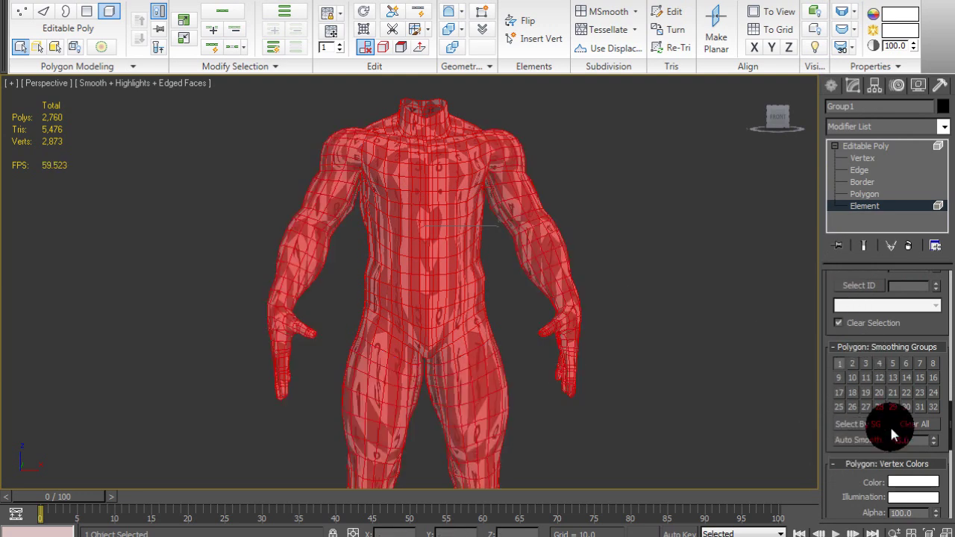
pyautogui.click(914, 425)
pyautogui.click(671, 273)
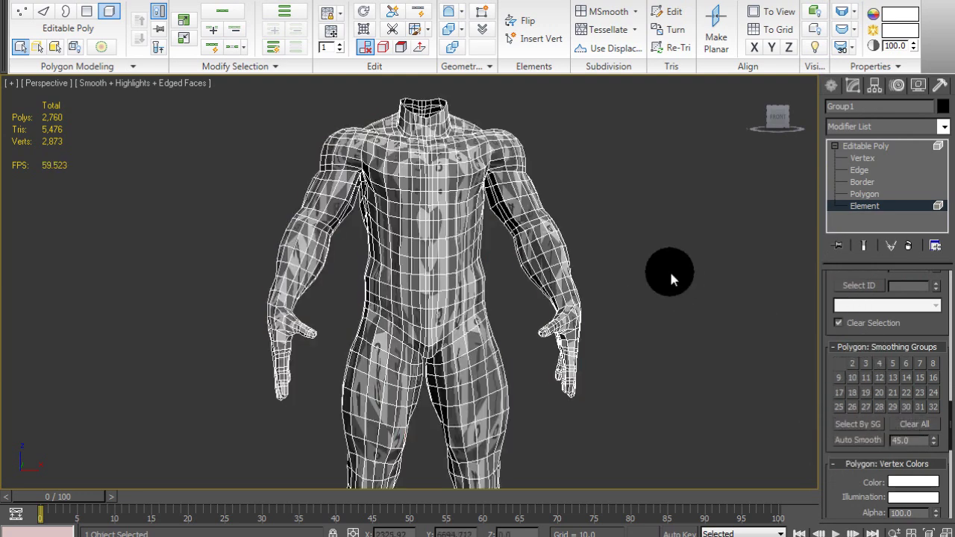
# Turn off the edged-faces display and give the torso element its own smoothing group
pyautogui.click(437, 206)
pyautogui.press('F4')
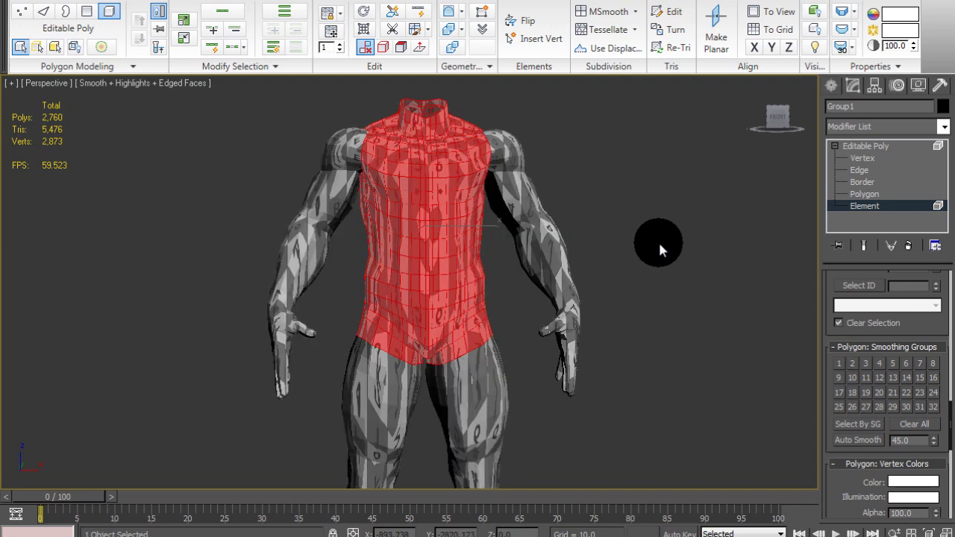
pyautogui.click(658, 240)
pyautogui.keyDown('alt'); pyautogui.moveTo(467, 226); pyautogui.dragTo(422, 217, button='middle'); pyautogui.keyUp('alt')
pyautogui.click(443, 216)
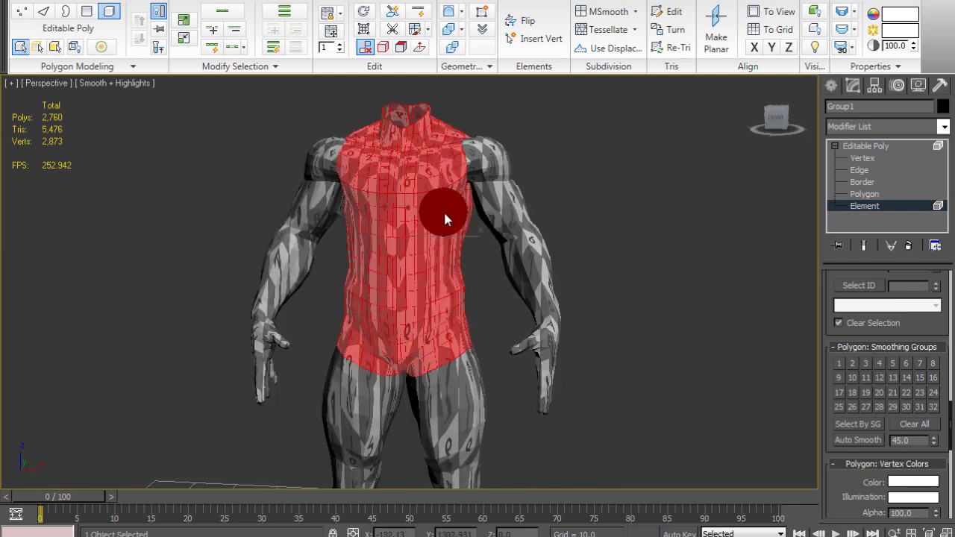
# Assign smoothing group 2 to the body's left arm and a separate smoothing group to the left hand
pyautogui.click(550, 255)
pyautogui.click(851, 364)
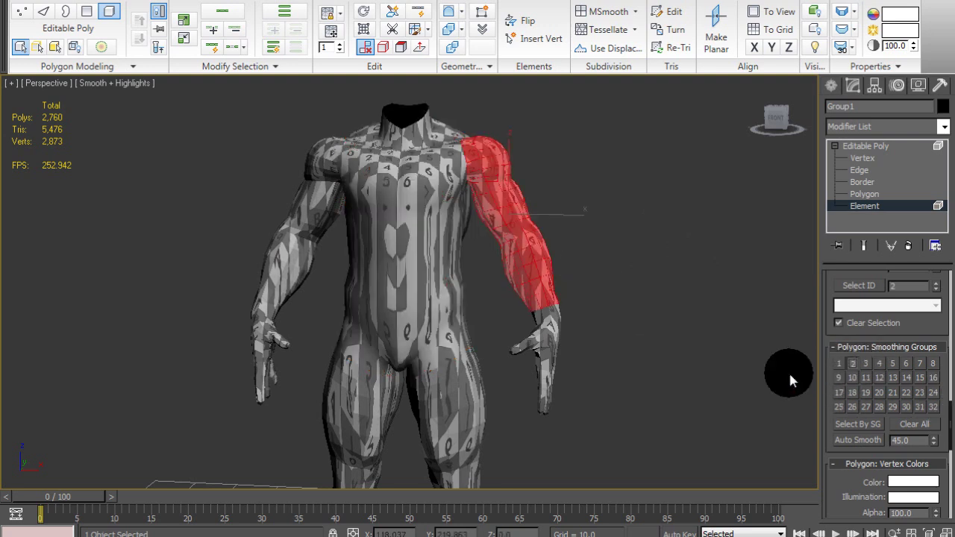
pyautogui.click(558, 345)
# Assign smoothing group 4 to the body's left leg and smoothing group 5 to the left foot
pyautogui.click(527, 426)
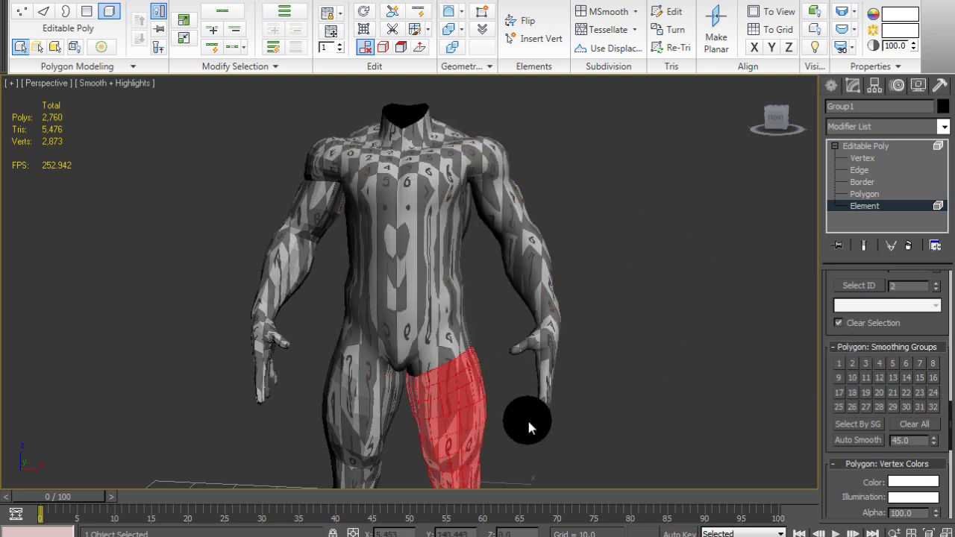
pyautogui.click(880, 364)
pyautogui.moveTo(602, 373); pyautogui.dragTo(648, 164, button='middle')
pyautogui.click(521, 435)
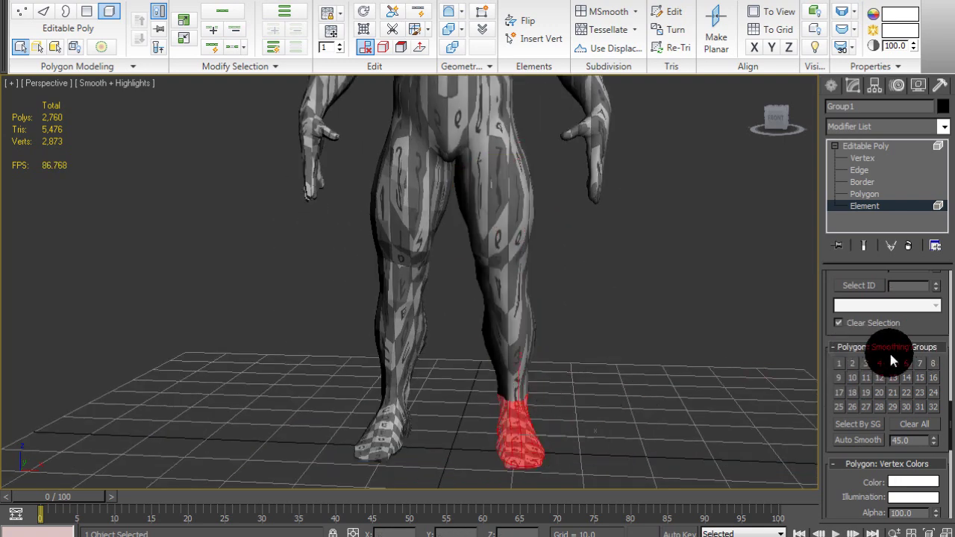
# Assign smoothing group 6 to the body's right arm, hand, leg and foot together, and clear the selection
pyautogui.scroll(-5, 536, 232)
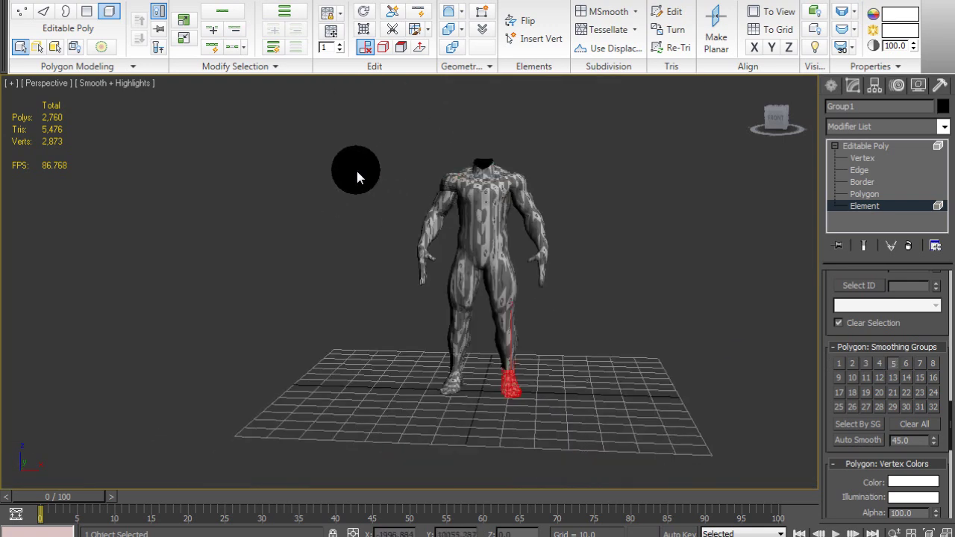
pyautogui.click(428, 282)
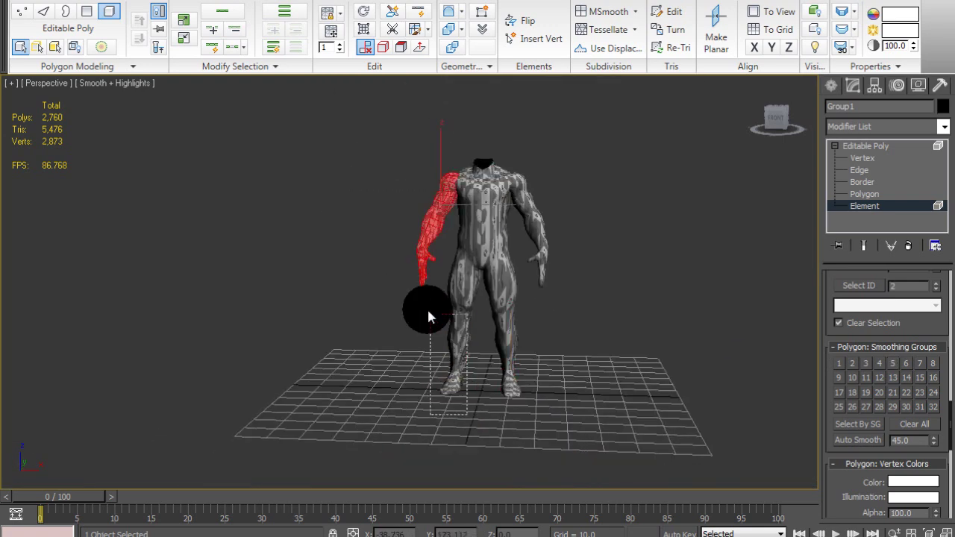
pyautogui.keyDown('ctrl'); pyautogui.click(457, 313); pyautogui.keyUp('ctrl')
pyautogui.click(905, 364)
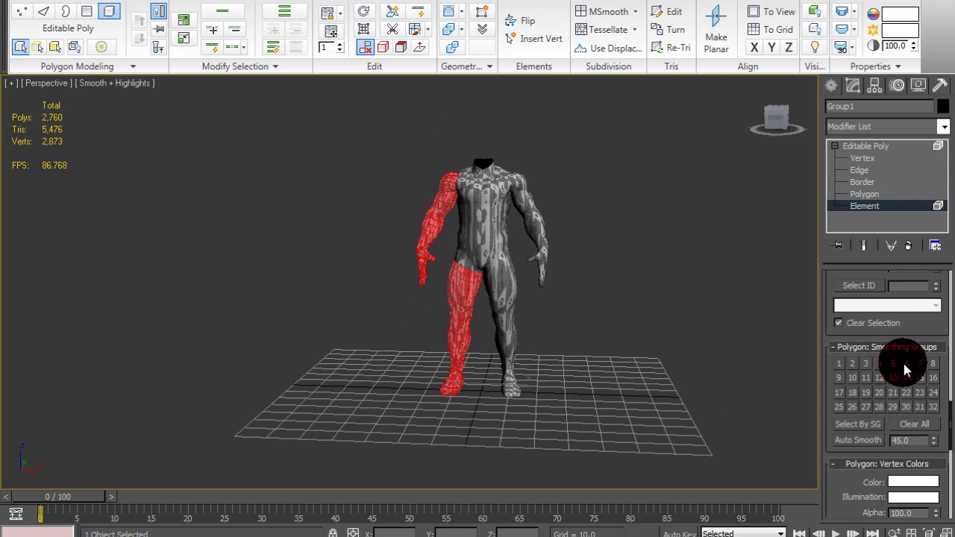
pyautogui.moveTo(397, 200); pyautogui.dragTo(385, 262, button='middle')
pyautogui.scroll(8, 447, 271)
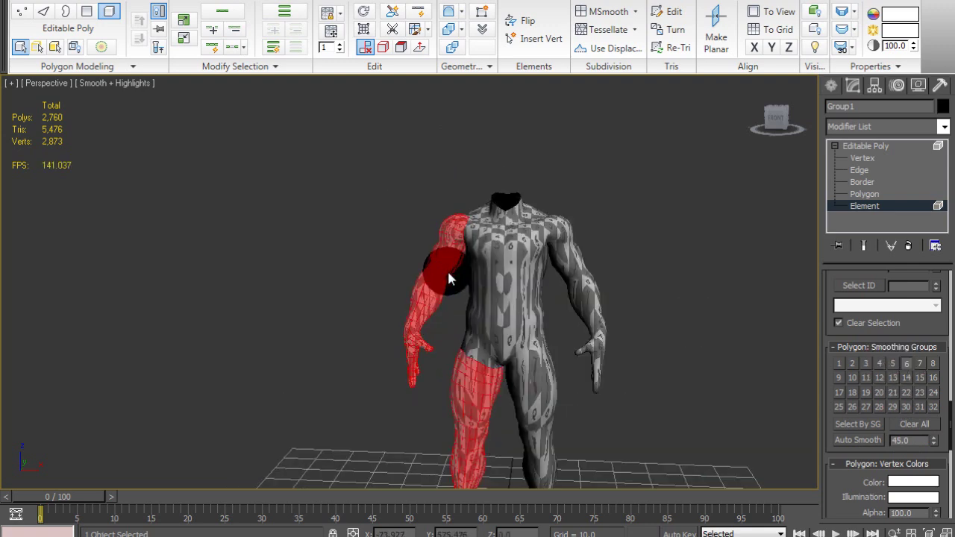
pyautogui.moveTo(497, 276); pyautogui.dragTo(401, 281, button='middle')
pyautogui.scroll(-6, 316, 279)
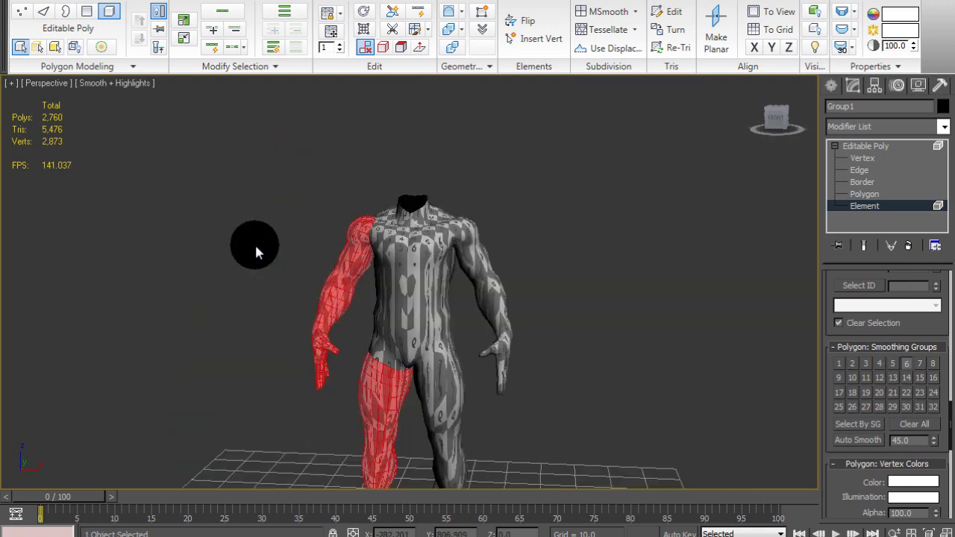
pyautogui.click(256, 249)
# Select all open borders of the body at the border level and turn the edged-faces display back on
pyautogui.scroll(6, 394, 251)
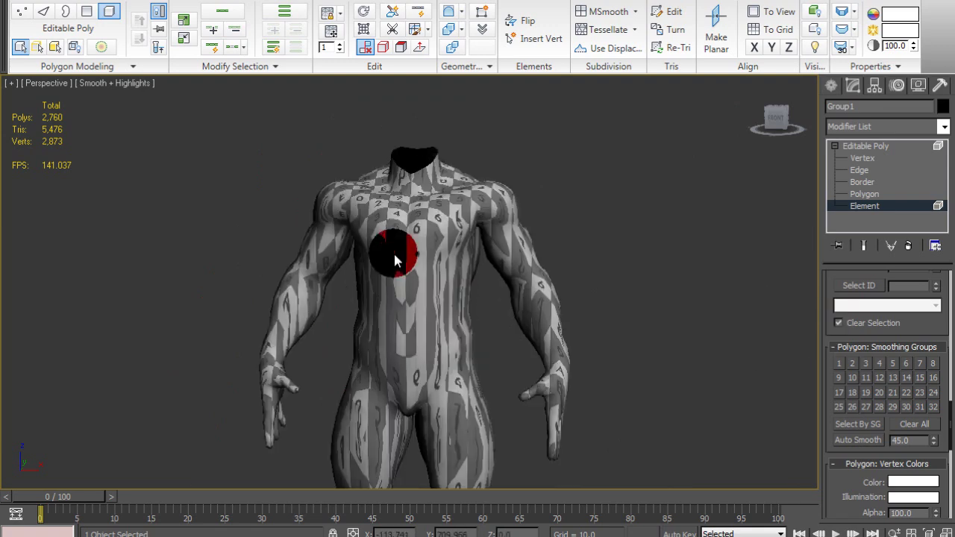
pyautogui.moveTo(393, 251); pyautogui.dragTo(426, 292, button='middle')
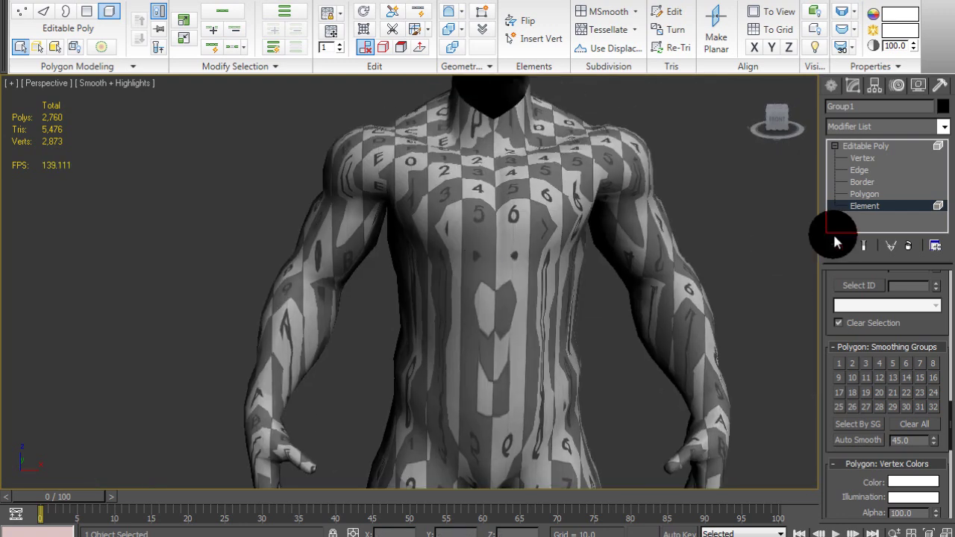
pyautogui.click(871, 182)
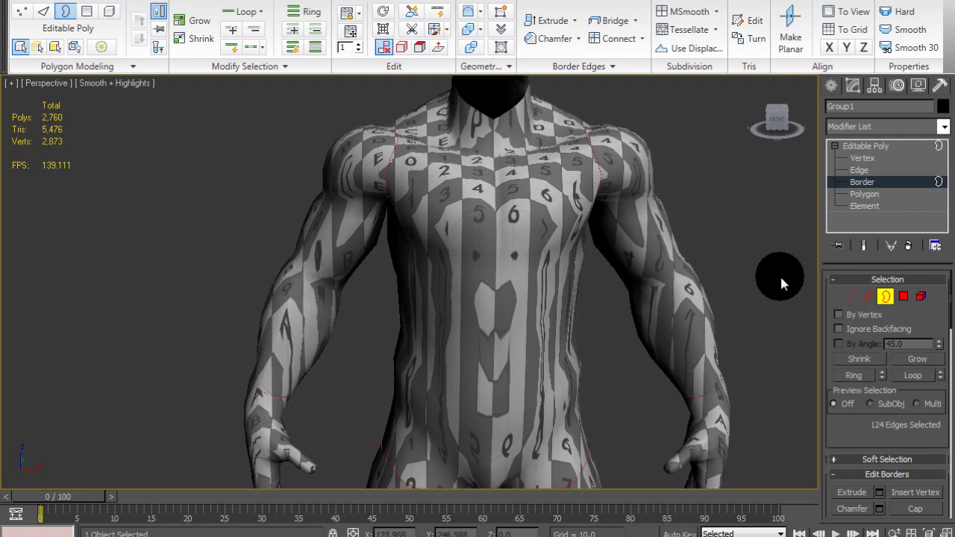
pyautogui.keyDown('ctrl'); pyautogui.click(515, 247); pyautogui.keyUp('ctrl')
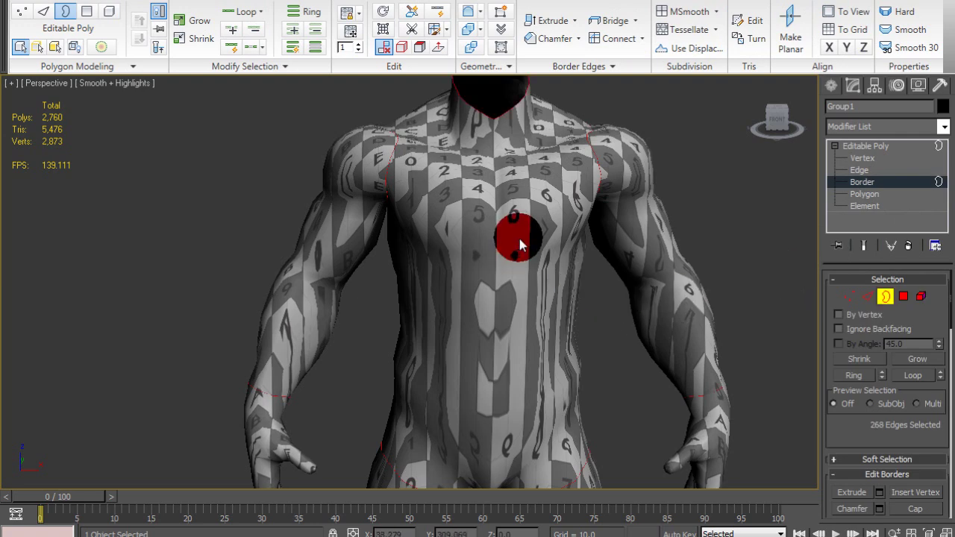
pyautogui.press('F4')
pyautogui.moveTo(530, 226); pyautogui.dragTo(470, 235, button='middle')
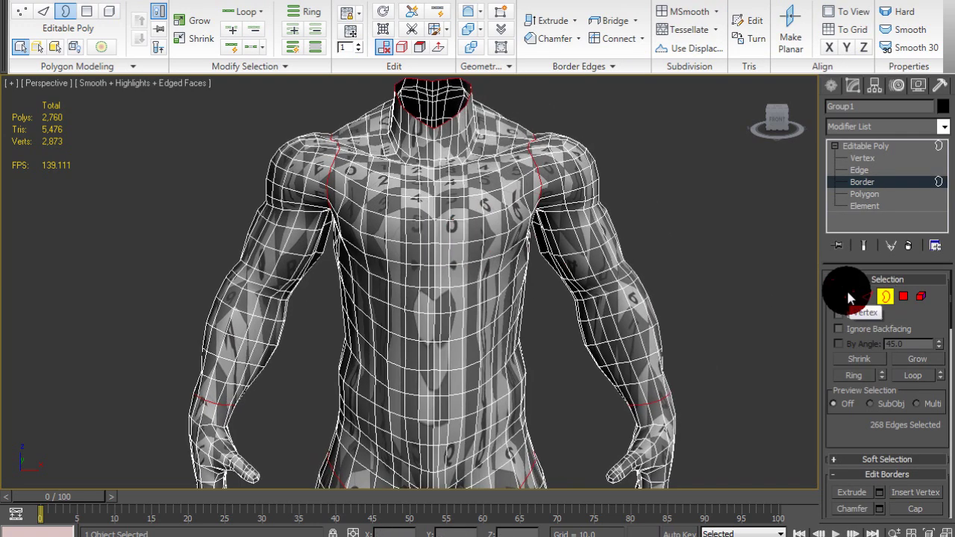
# Convert the border selection to vertices, weld them, and deselect everything
pyautogui.keyDown('ctrl'); pyautogui.click(849, 297); pyautogui.keyUp('ctrl')
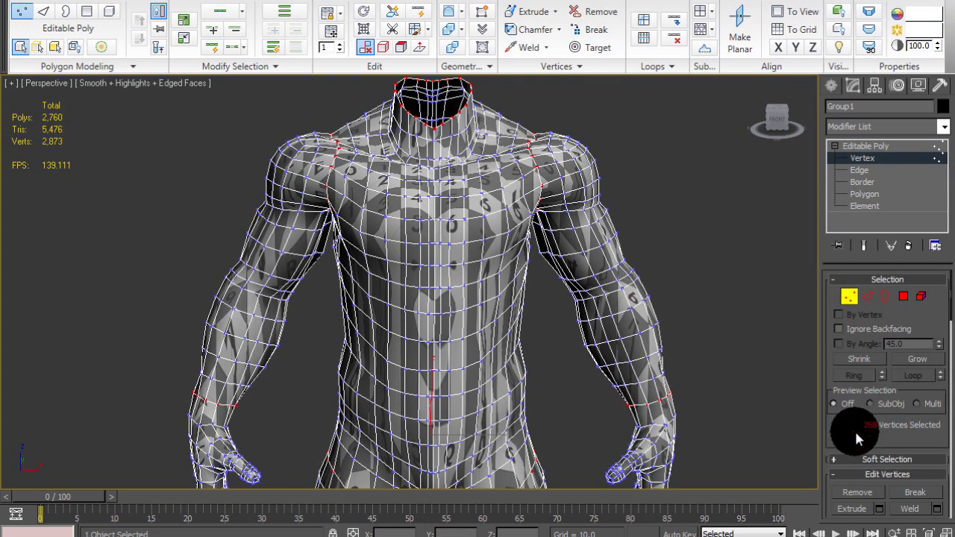
pyautogui.click(915, 510)
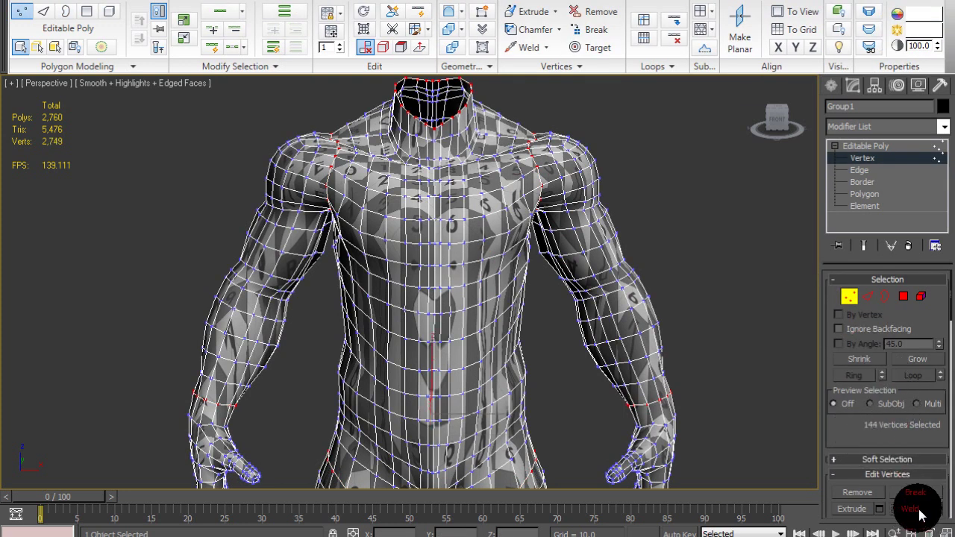
pyautogui.click(714, 275)
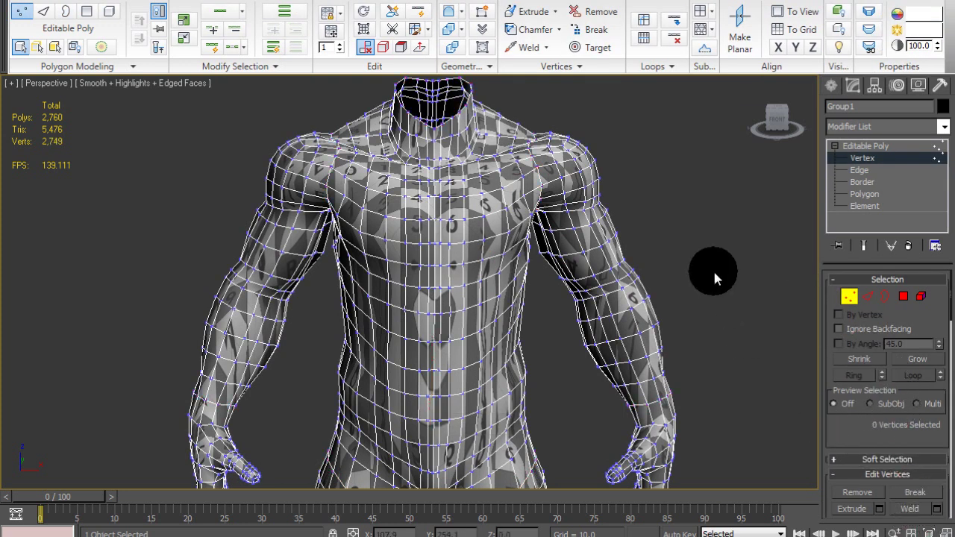
# Select all borders again to check the welded mesh for remaining open edges, and clear the selection
pyautogui.click(885, 296)
pyautogui.click(682, 226)
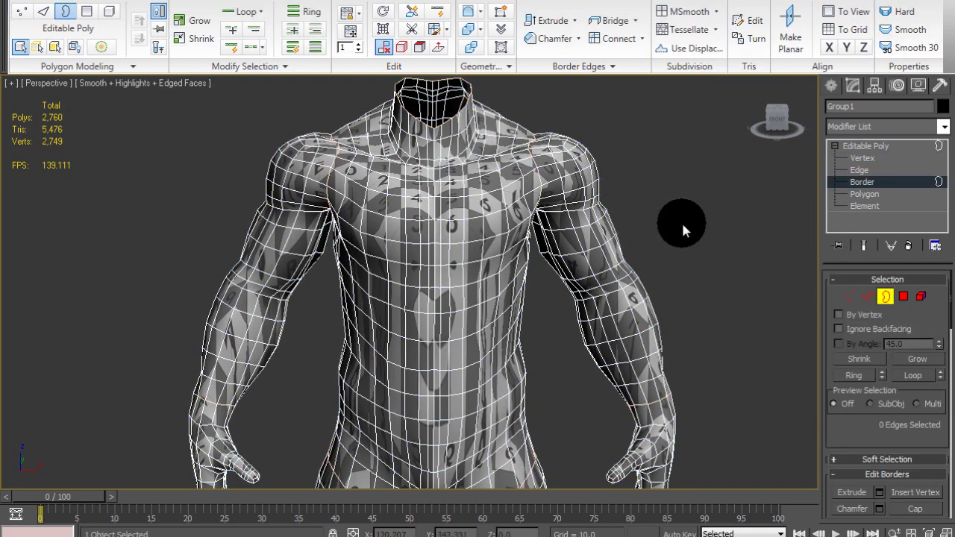
pyautogui.hotkey('ctrl', 'a')
pyautogui.keyDown('alt'); pyautogui.moveTo(651, 247); pyautogui.dragTo(396, 232, button='middle'); pyautogui.keyUp('alt')
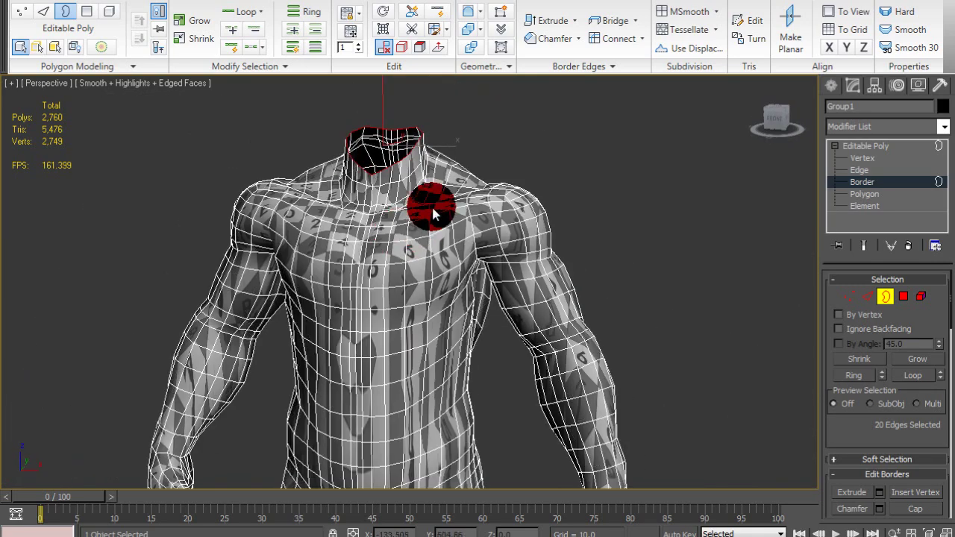
pyautogui.keyDown('alt'); pyautogui.moveTo(431, 204); pyautogui.dragTo(599, 173, button='middle'); pyautogui.keyUp('alt')
pyautogui.click(598, 173)
# Leave the border sub-object level and return to the whole Editable Poly object
pyautogui.keyDown('alt'); pyautogui.moveTo(490, 245); pyautogui.dragTo(837, 184, button='middle'); pyautogui.keyUp('alt')
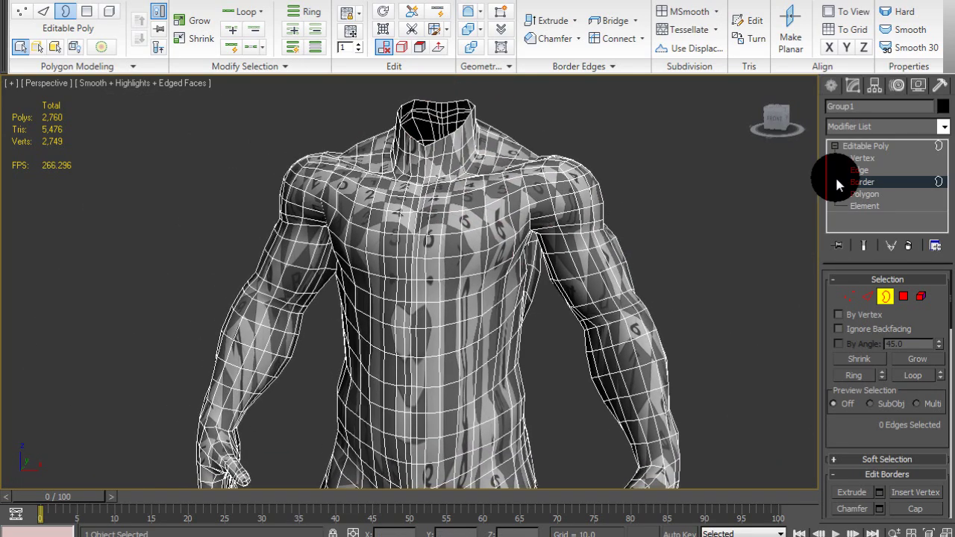
pyautogui.click(834, 146)
pyautogui.click(854, 145)
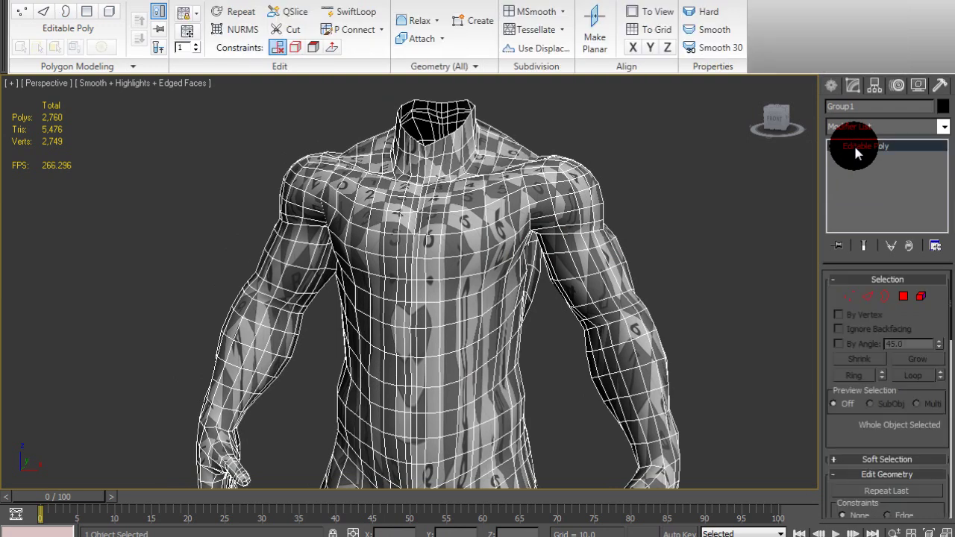
# Add an Unwrap UVW modifier to the body mesh
pyautogui.click(426, 244)
pyautogui.click(940, 135)
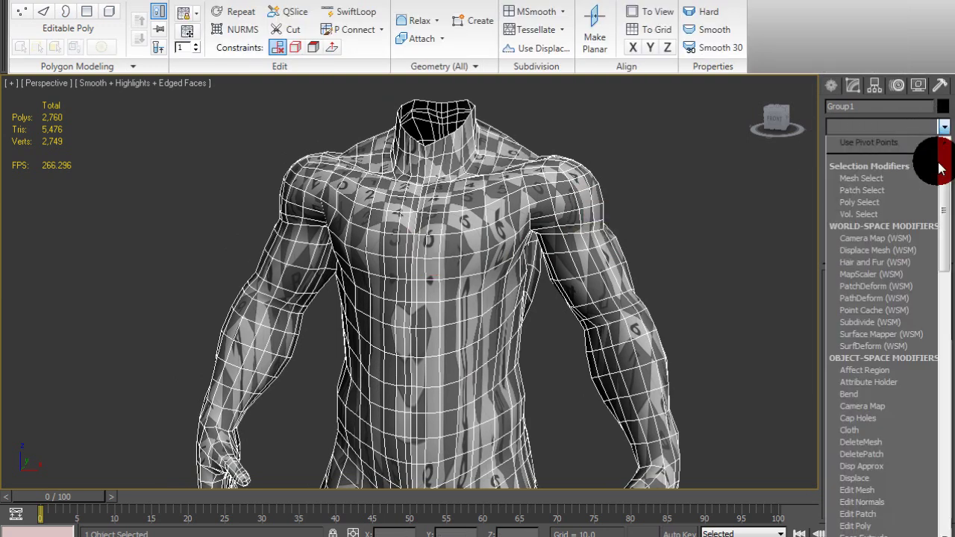
pyautogui.moveTo(940, 169); pyautogui.dragTo(939, 515)
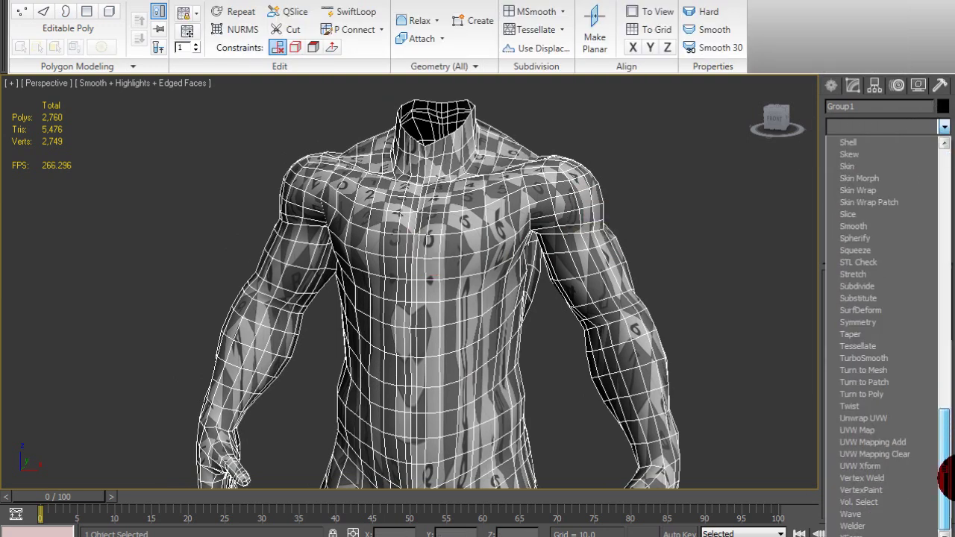
pyautogui.click(880, 417)
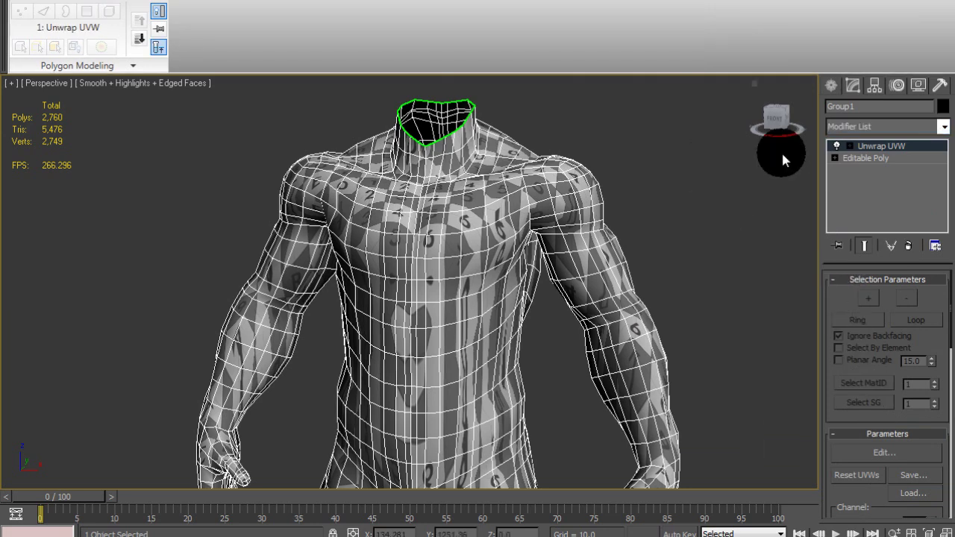
# Enter the modifier's face sub-object level and select the torso faces by smoothing group 1
pyautogui.click(849, 145)
pyautogui.click(873, 182)
pyautogui.keyDown('alt'); pyautogui.moveTo(569, 280); pyautogui.dragTo(390, 209, button='middle'); pyautogui.keyUp('alt')
pyautogui.scroll(-5, 428, 240)
pyautogui.scroll(3, 411, 243)
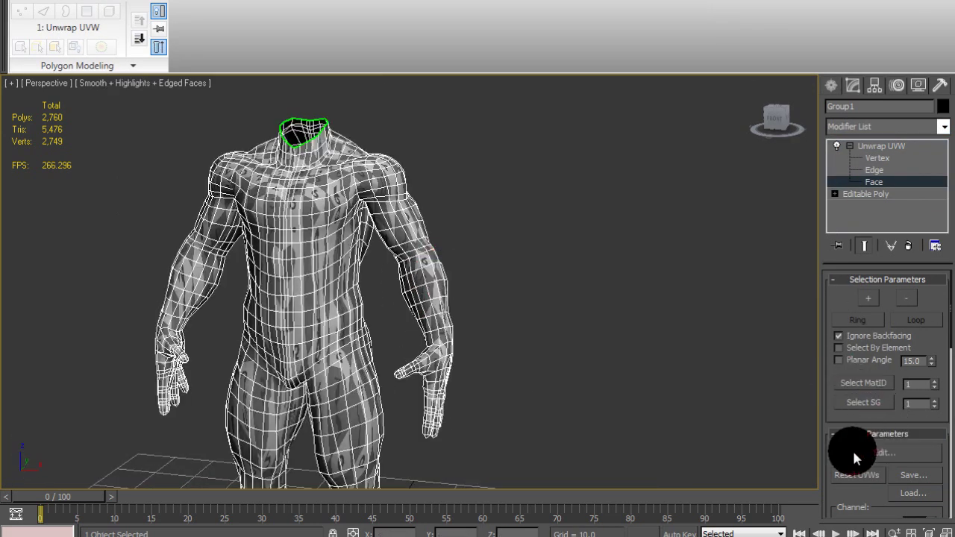
pyautogui.click(859, 397)
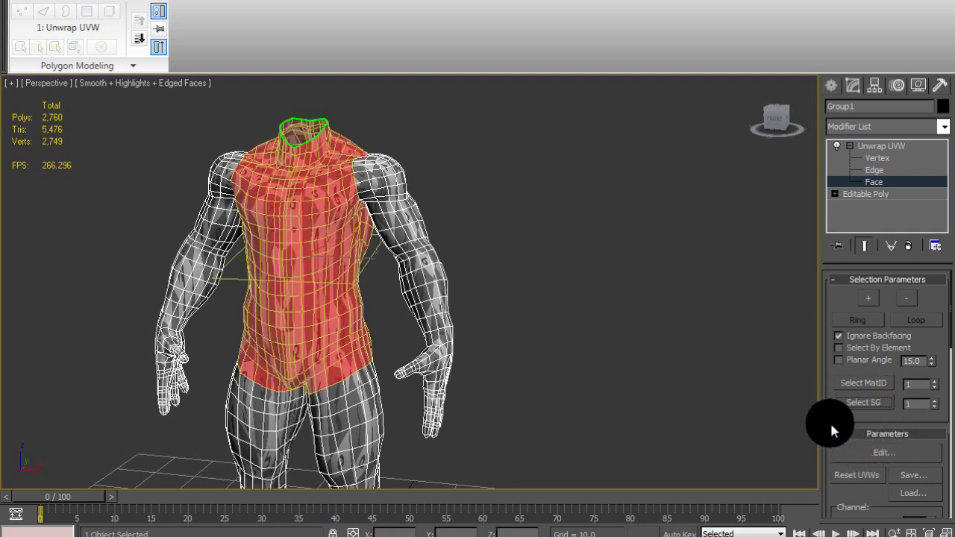
# Widen the command panel to two columns and apply Quick Planar Map to the selected torso faces
pyautogui.moveTo(830, 421); pyautogui.dragTo(757, 315)
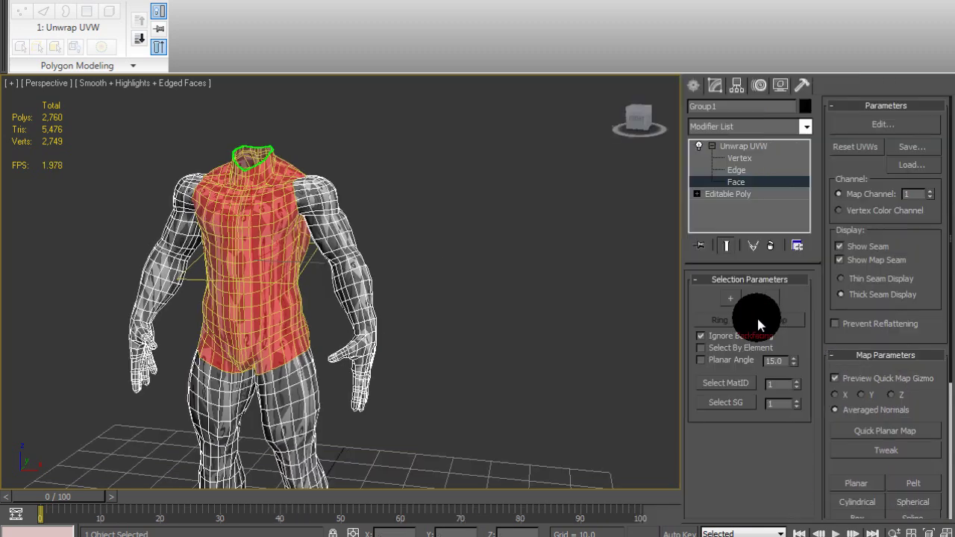
pyautogui.moveTo(273, 282); pyautogui.dragTo(465, 259, button='middle')
pyautogui.click(850, 426)
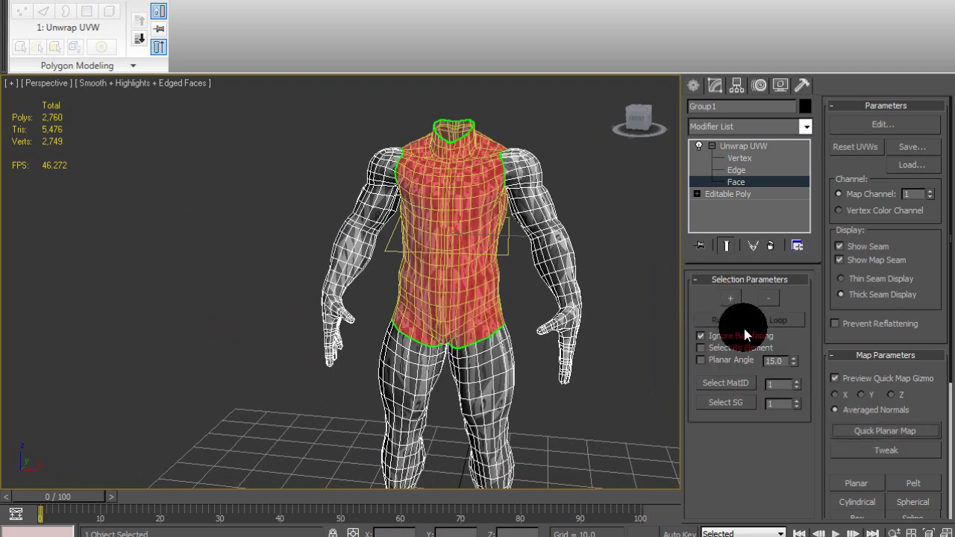
# Select the arm by smoothing group 2 and the hand by smoothing group 3, applying Quick Planar Map to each
pyautogui.click(796, 400)
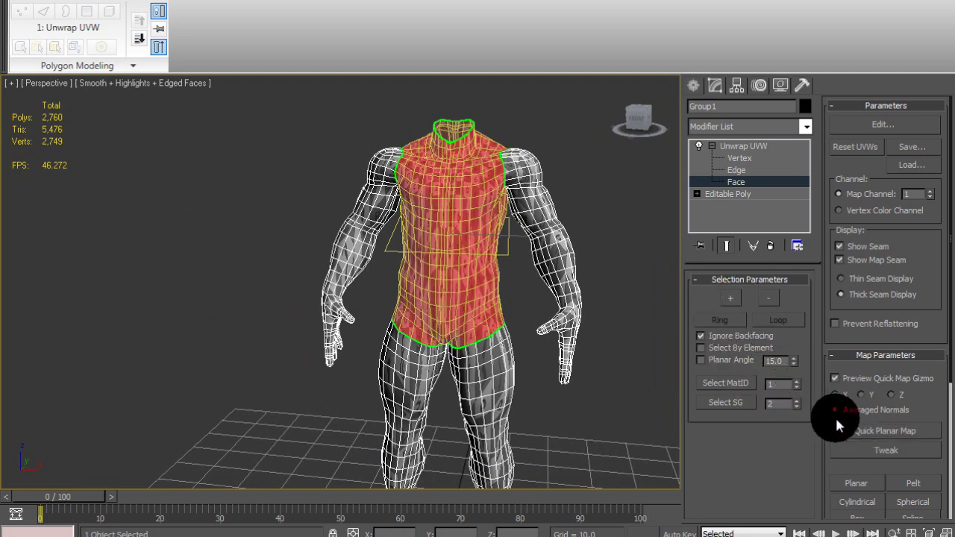
pyautogui.click(705, 402)
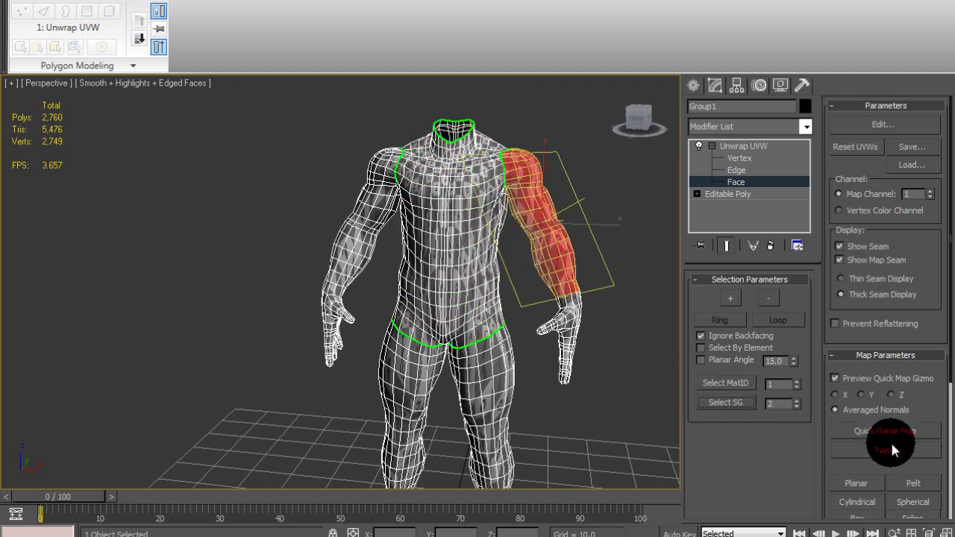
pyautogui.click(888, 433)
pyautogui.click(751, 402)
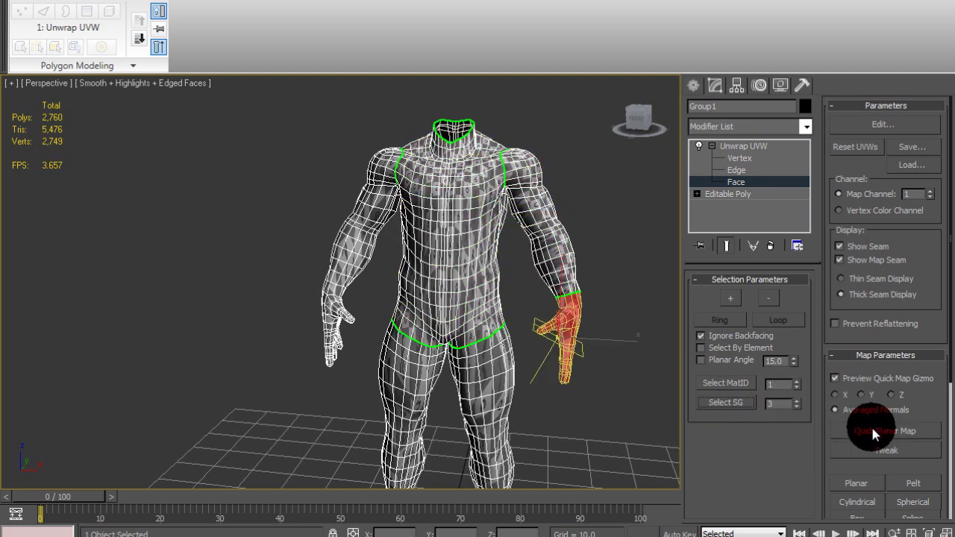
pyautogui.click(872, 425)
# Select the leg by smoothing group 4 and the foot by smoothing group 5, applying Quick Planar Map to each
pyautogui.click(796, 399)
pyautogui.click(735, 401)
pyautogui.click(857, 429)
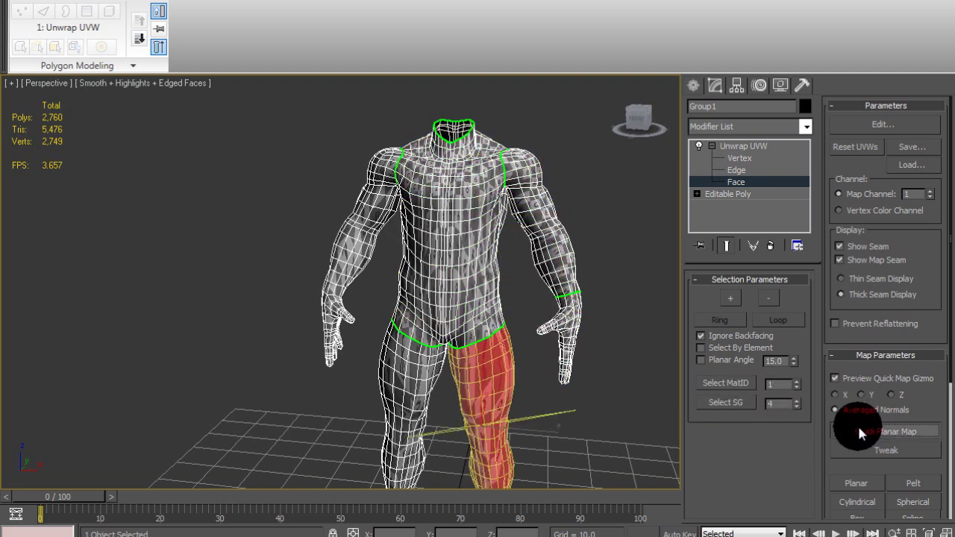
pyautogui.click(796, 400)
pyautogui.click(709, 401)
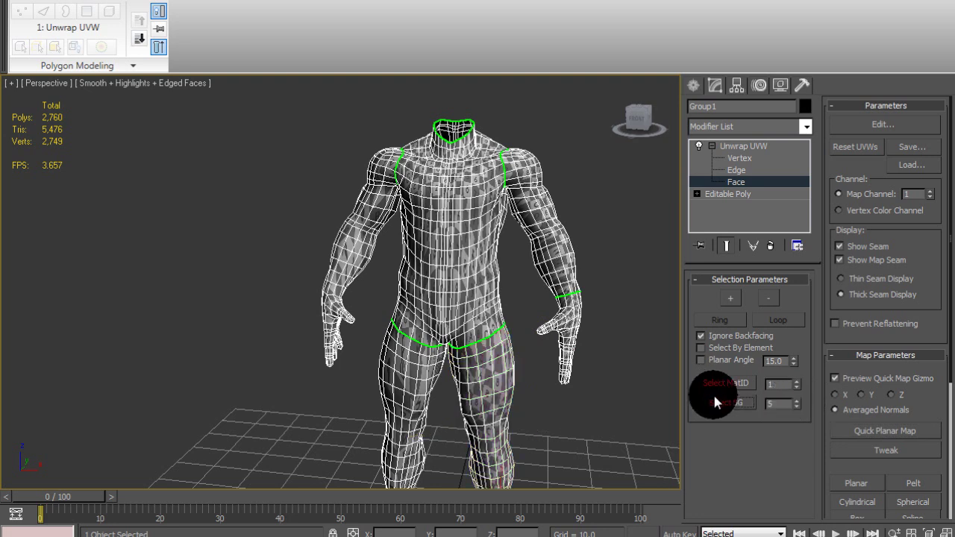
pyautogui.click(873, 427)
# Select the opposite arm and leg by smoothing group 6 and apply Quick Planar Map to them
pyautogui.click(797, 401)
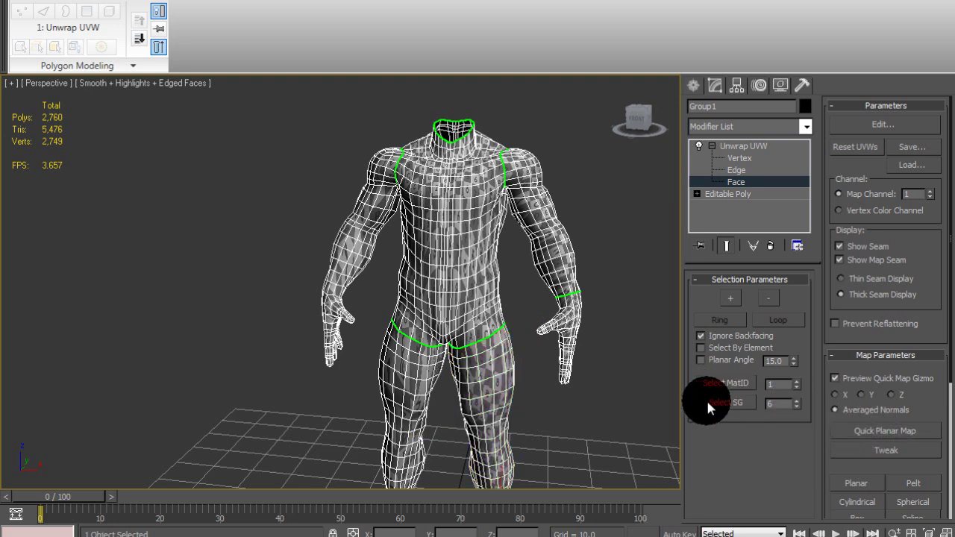
pyautogui.click(709, 400)
pyautogui.click(859, 428)
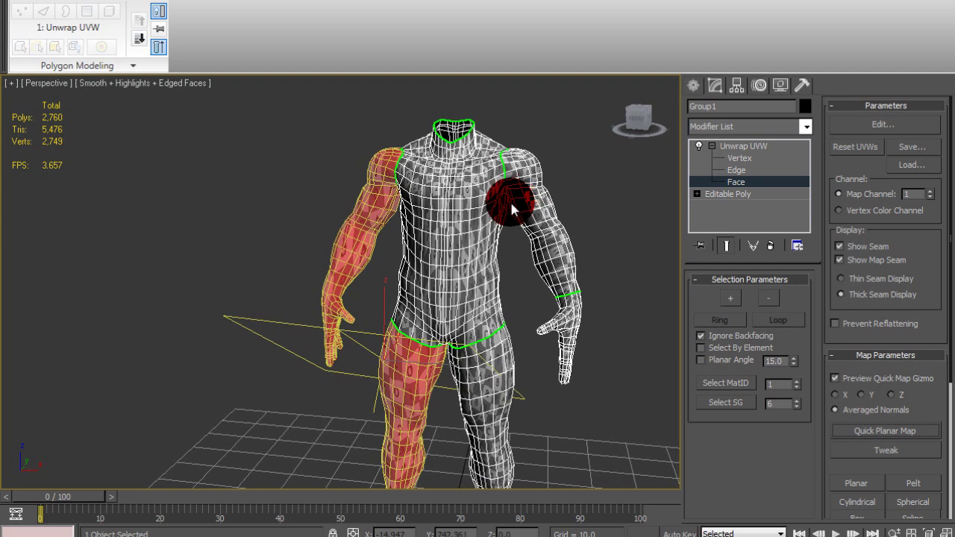
# Open the UV editor, move the selected smoothing group 6 shells out to the right of the UV square, and deselect them
pyautogui.moveTo(515, 202); pyautogui.dragTo(481, 223, button='middle')
pyautogui.click(896, 124)
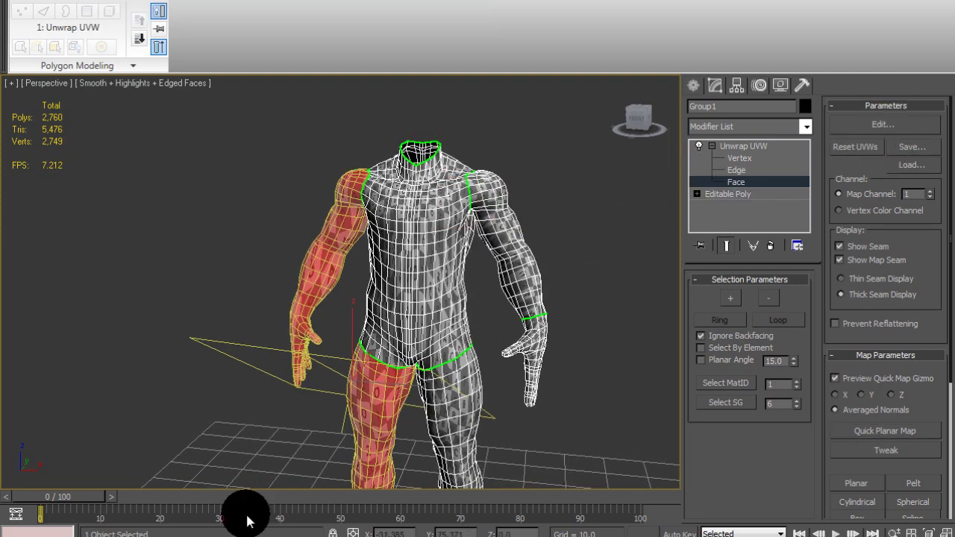
pyautogui.click(124, 536)
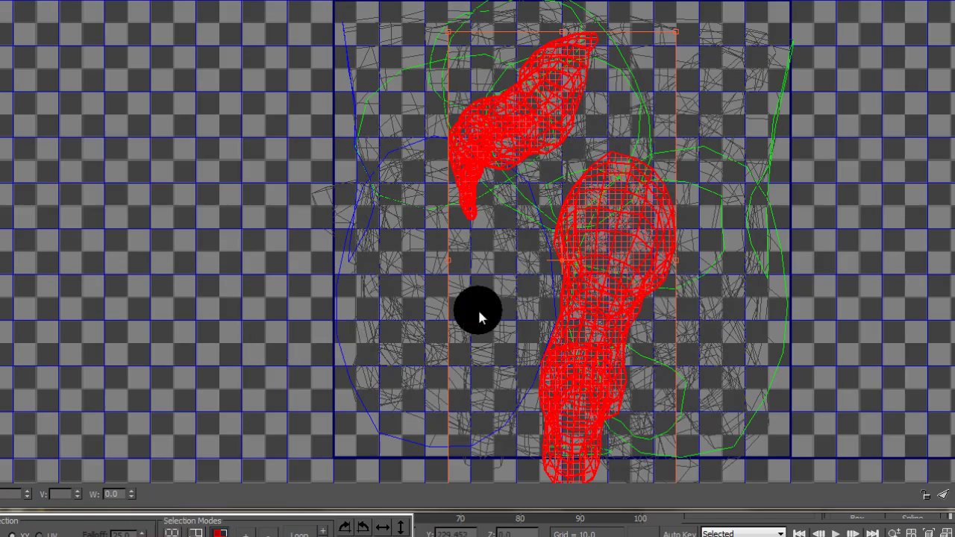
pyautogui.scroll(-4, 488, 297)
pyautogui.scroll(-2, 415, 289)
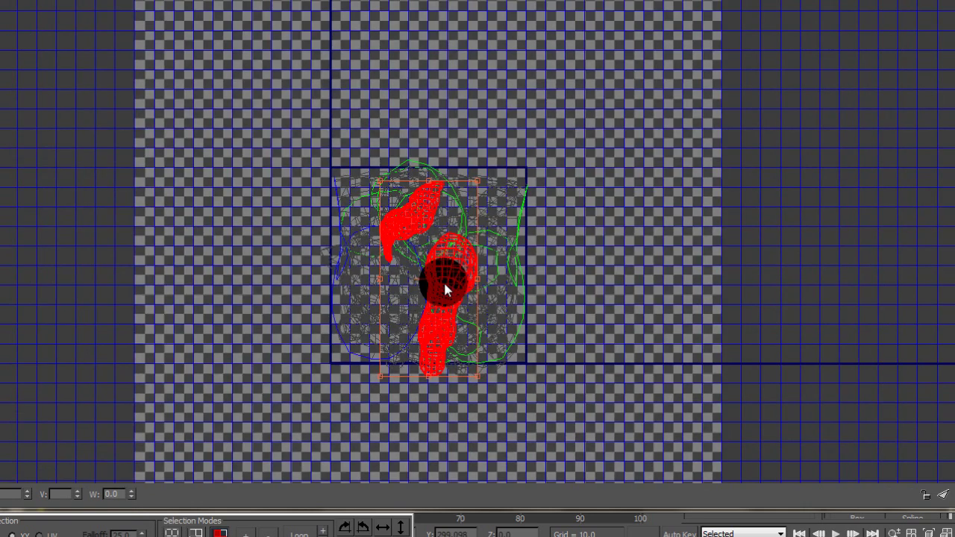
pyautogui.moveTo(444, 282); pyautogui.dragTo(680, 164)
pyautogui.click(483, 419)
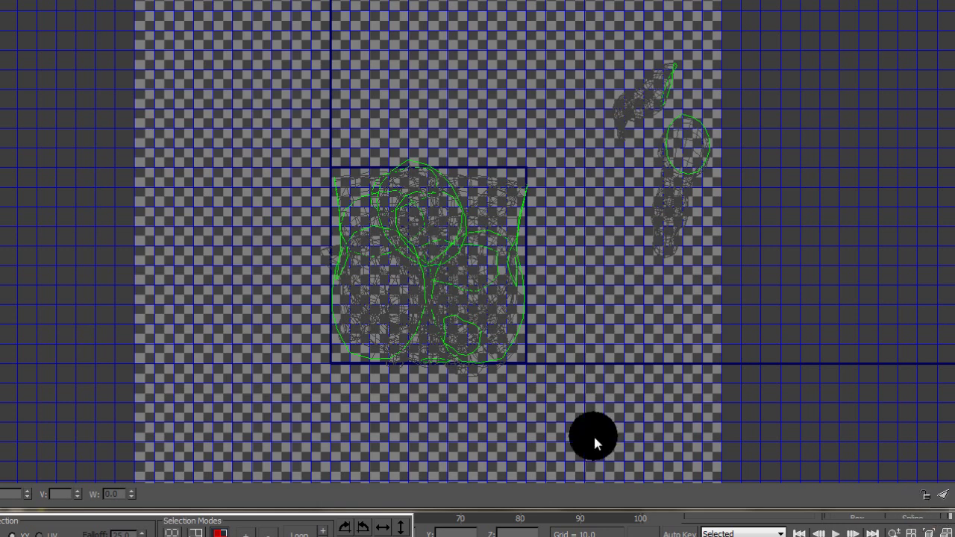
# Restore the UV editor to a floating window and enlarge it across the screen
pyautogui.doubleClick(147, 1)
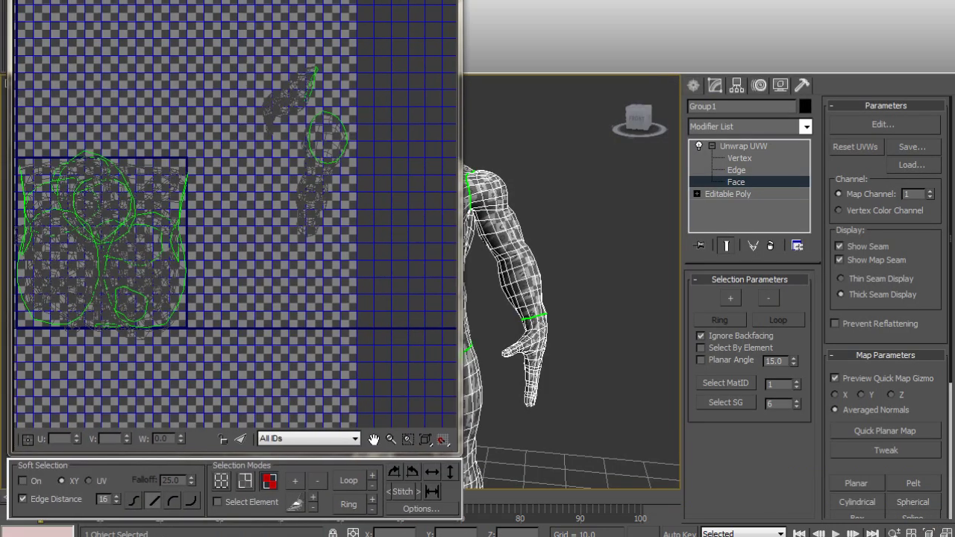
pyautogui.moveTo(147, 1)
pyautogui.mouseDown()
pyautogui.moveTo(170, 0)
pyautogui.moveTo(145, 1)
pyautogui.mouseUp()
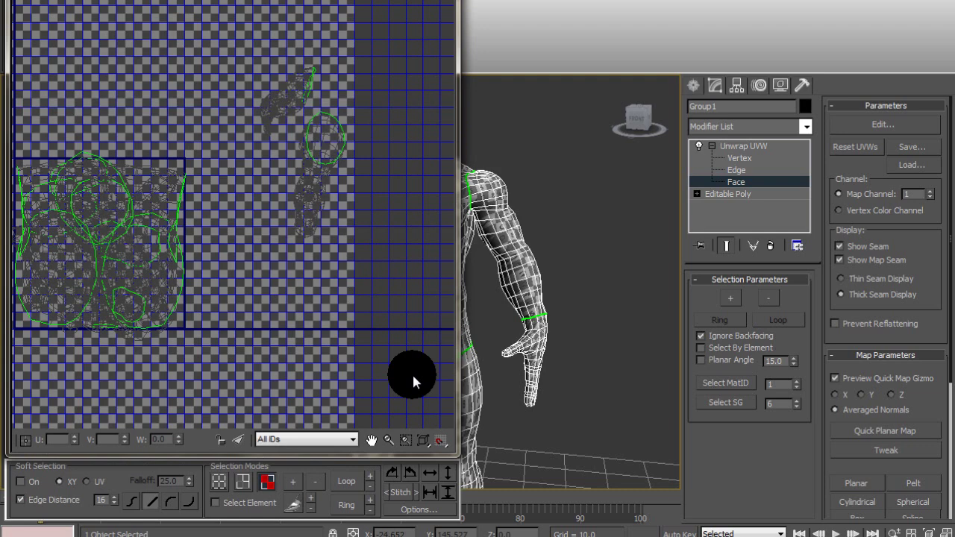
pyautogui.moveTo(455, 449); pyautogui.dragTo(925, 475)
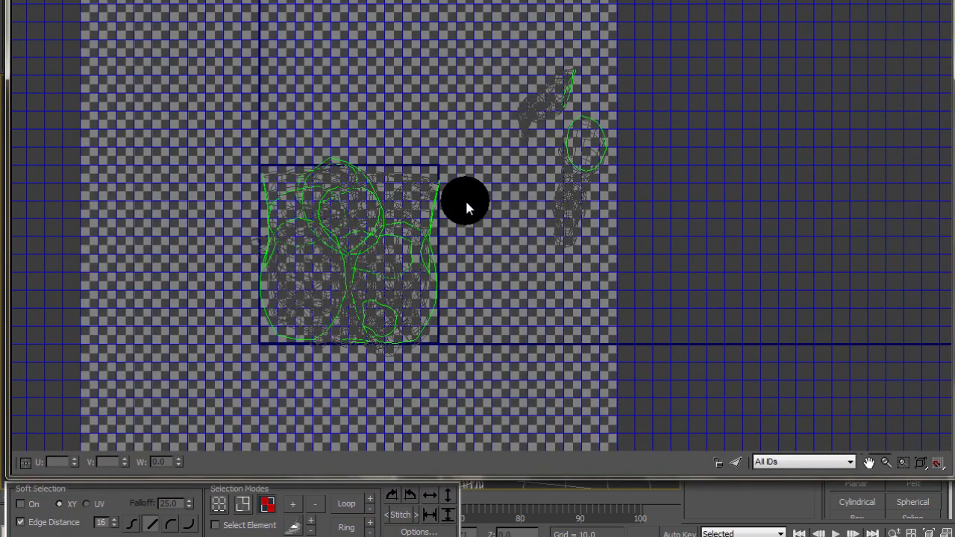
# Enable element selection and move the smoothing group 6 leg and arm shells separately farther right of the UV square
pyautogui.click(565, 151)
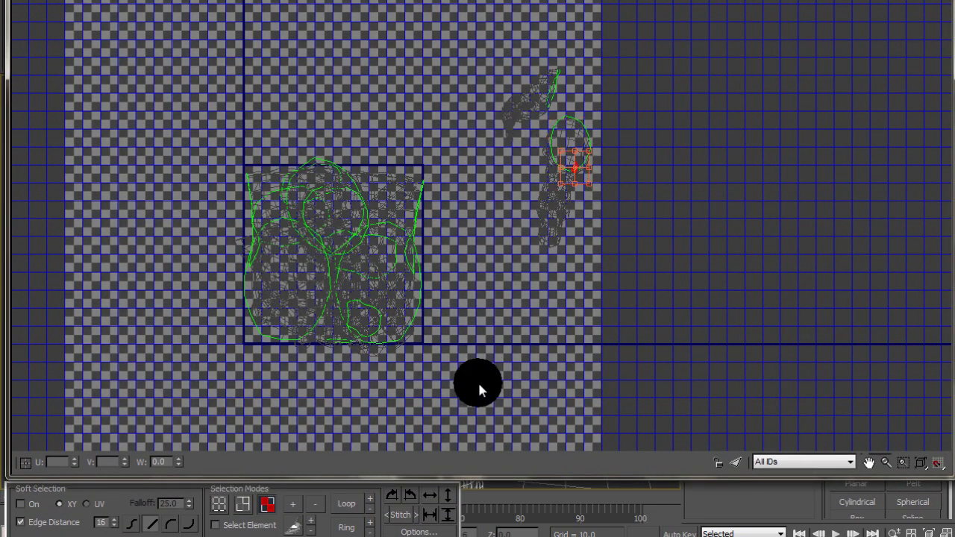
pyautogui.click(217, 524)
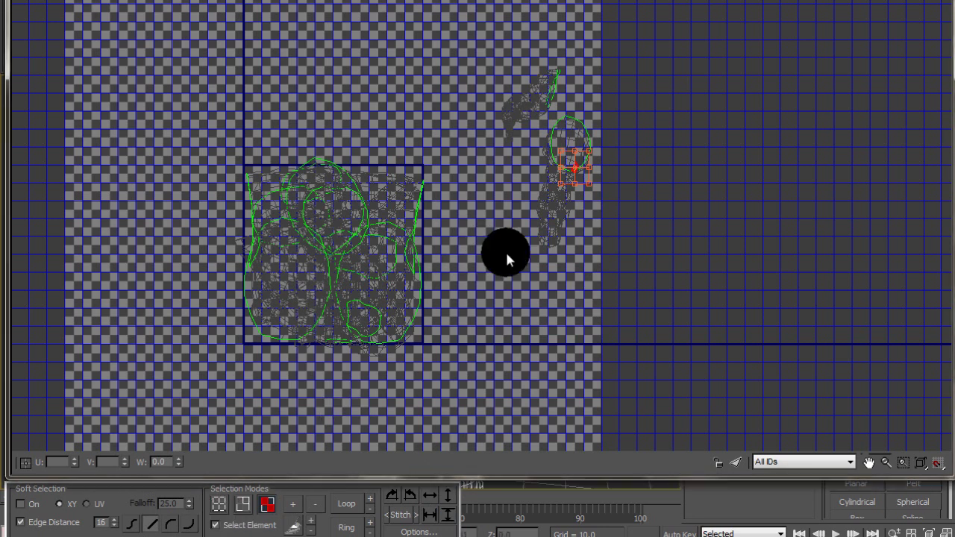
pyautogui.click(552, 209)
pyautogui.moveTo(553, 209); pyautogui.dragTo(655, 209)
pyautogui.click(533, 96)
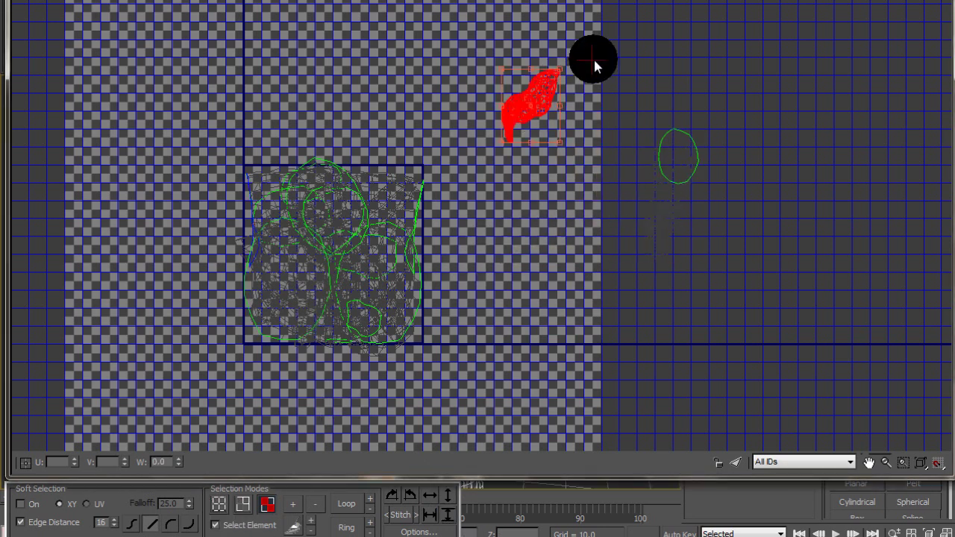
pyautogui.moveTo(534, 112); pyautogui.dragTo(651, 253)
# Move the torso shell above and right of the UV square and the hand shell far to its right
pyautogui.click(408, 213)
pyautogui.moveTo(410, 209); pyautogui.dragTo(622, 55)
pyautogui.click(355, 274)
pyautogui.moveTo(355, 274); pyautogui.dragTo(765, 364)
# Separate the remaining overlapping shells, moving the arm and leg to the right of the UV square and the foot to its left
pyautogui.click(350, 263)
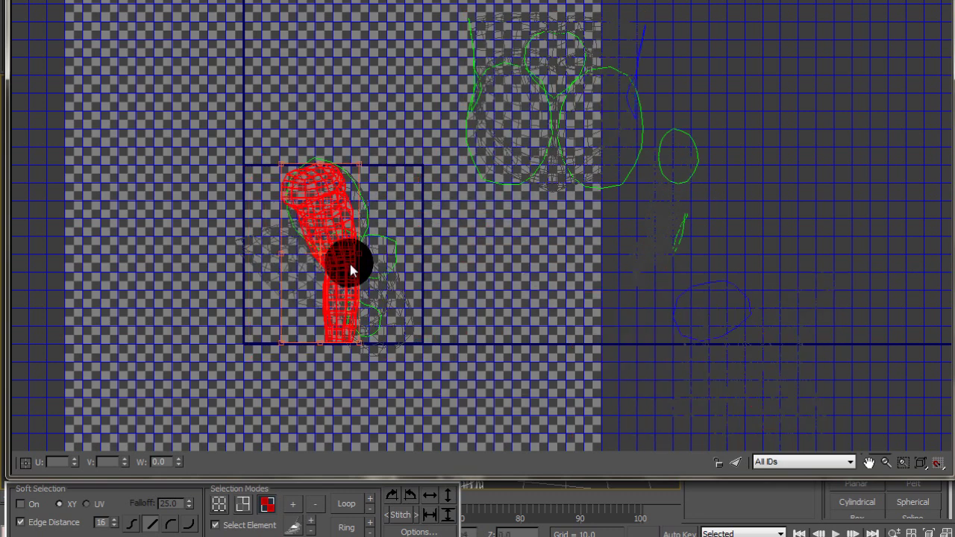
pyautogui.moveTo(350, 265); pyautogui.dragTo(532, 326)
pyautogui.click(352, 249)
pyautogui.moveTo(352, 249); pyautogui.dragTo(613, 366)
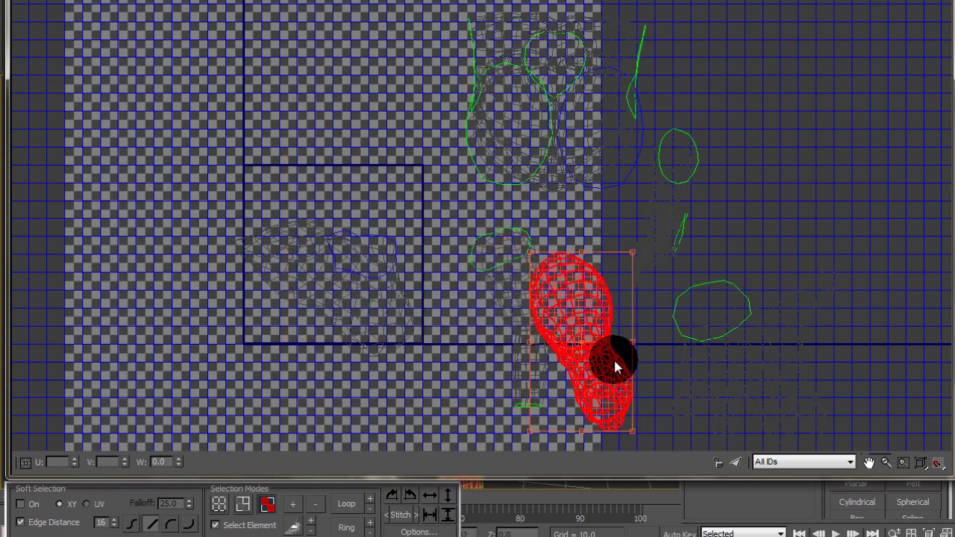
pyautogui.moveTo(637, 327); pyautogui.dragTo(172, 217)
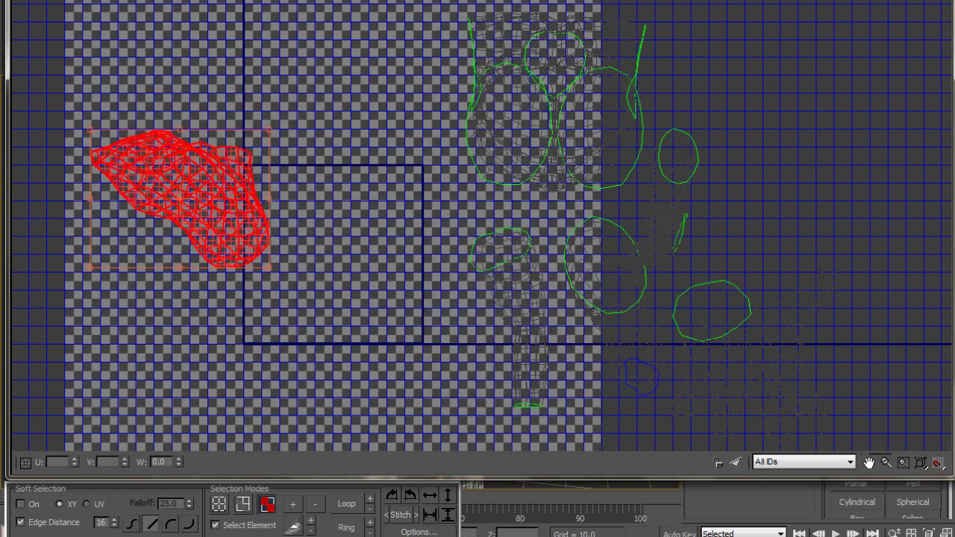
# Narrow the UV editor window and frame the whole body in the viewport beside it
pyautogui.moveTo(949, 96); pyautogui.dragTo(473, 105)
pyautogui.moveTo(508, 148); pyautogui.dragTo(769, 176, button='middle')
pyautogui.scroll(-5, 610, 212)
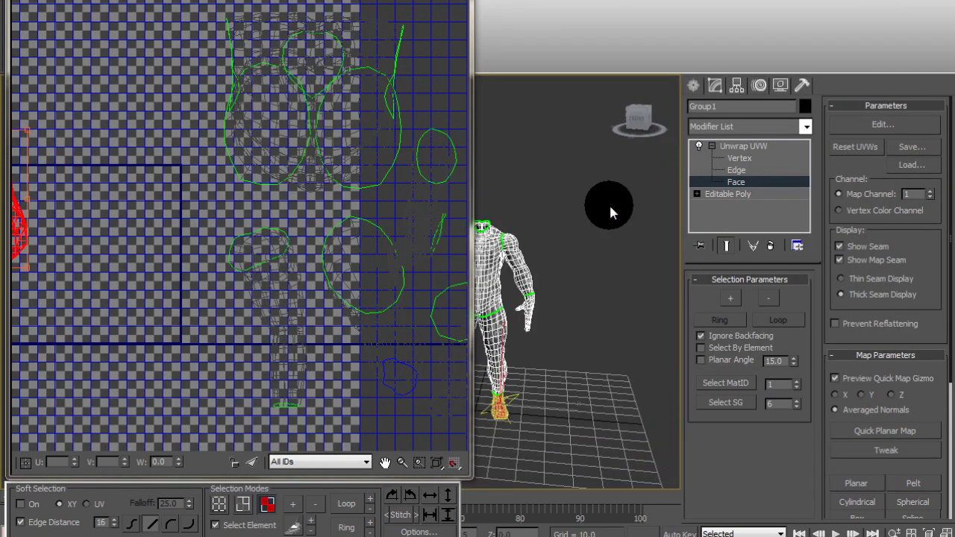
pyautogui.moveTo(610, 211); pyautogui.dragTo(672, 182, button='middle')
pyautogui.scroll(-6, 211, 179)
pyautogui.moveTo(241, 170); pyautogui.dragTo(301, 163, button='middle')
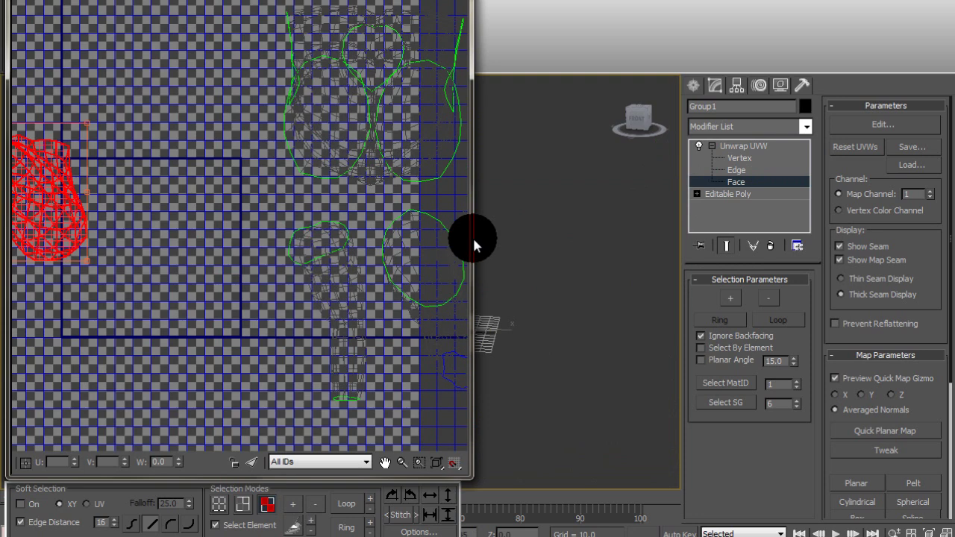
pyautogui.moveTo(581, 249); pyautogui.dragTo(684, 254, button='middle')
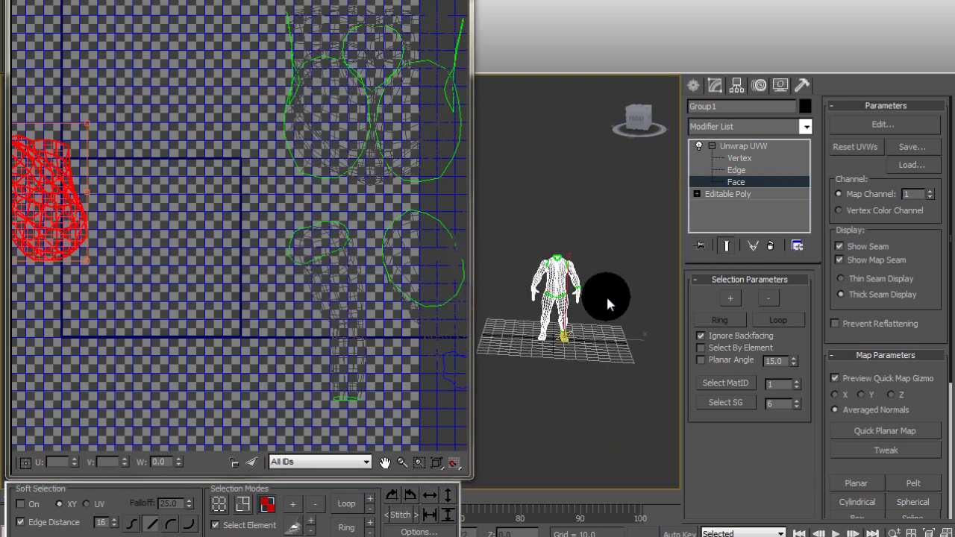
pyautogui.scroll(5, 607, 297)
pyautogui.press('z')
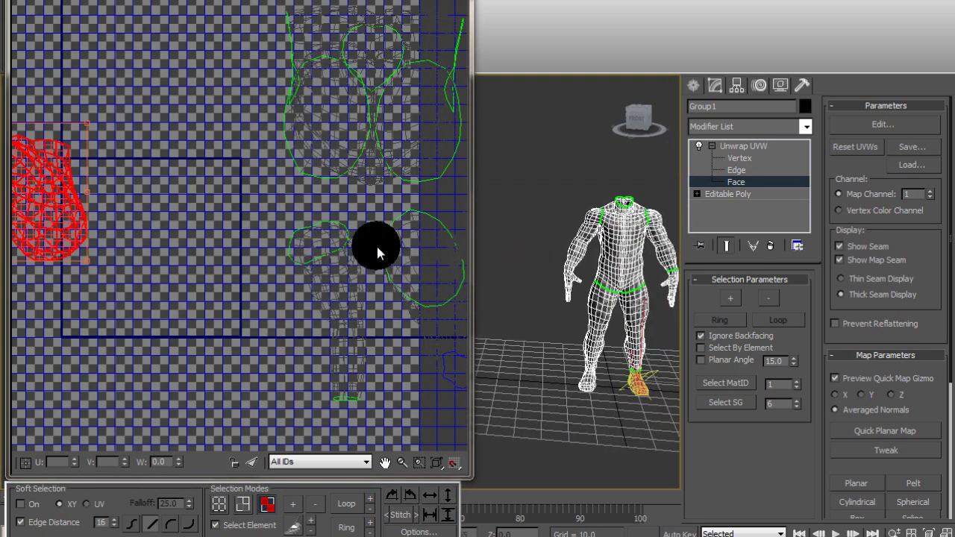
pyautogui.moveTo(296, 202); pyautogui.dragTo(341, 223, button='middle')
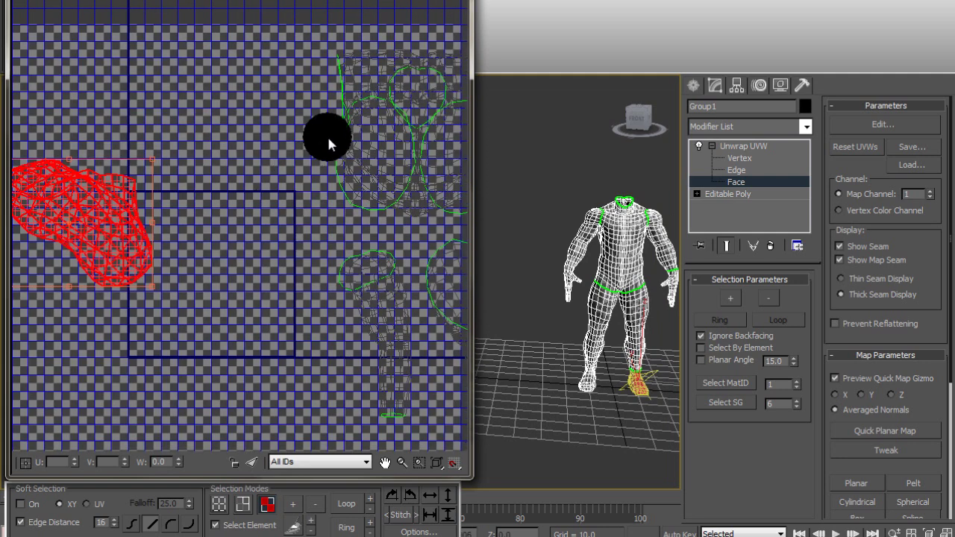
# Move the torso shell directly above the UV square and place the arm shell beside it
pyautogui.click(373, 130)
pyautogui.moveTo(373, 138); pyautogui.dragTo(224, 96)
pyautogui.click(351, 316)
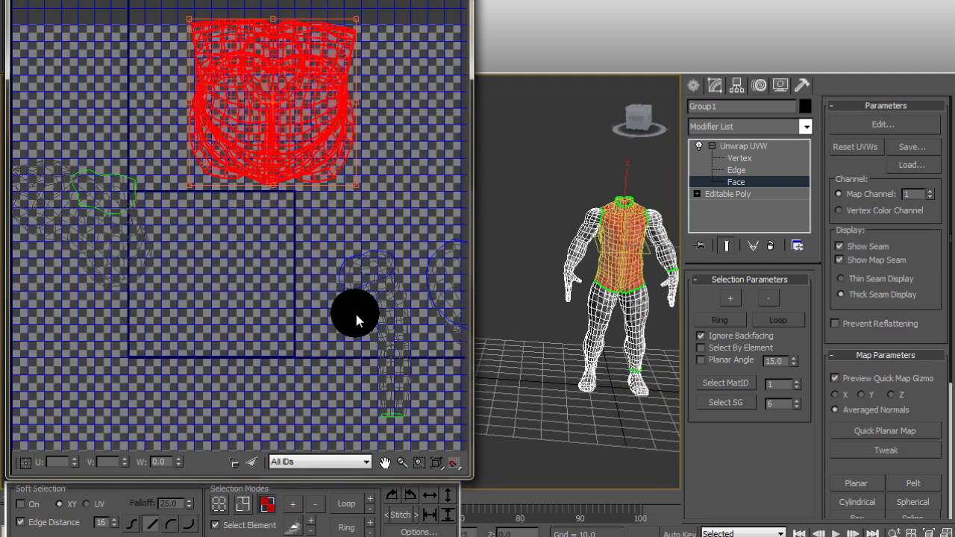
pyautogui.moveTo(391, 320); pyautogui.dragTo(414, 120)
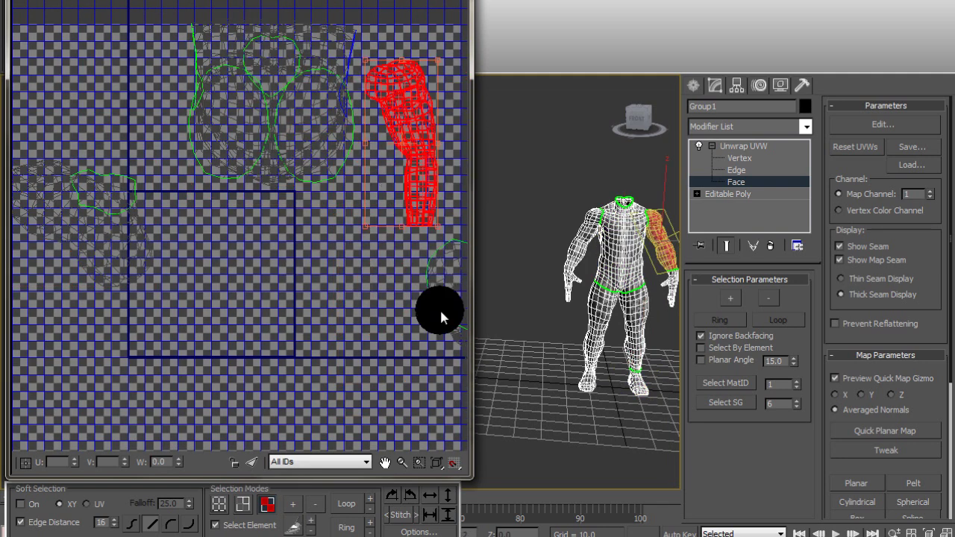
# Move the leg shell below the arm shell and the foot shell over the UV square beneath the torso
pyautogui.click(445, 314)
pyautogui.moveTo(446, 313); pyautogui.dragTo(345, 295)
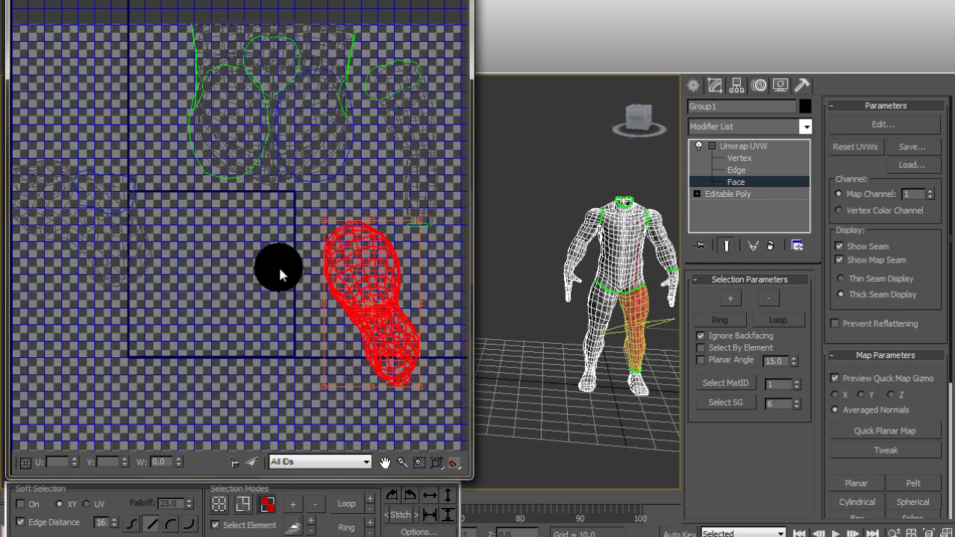
pyautogui.click(93, 221)
pyautogui.moveTo(93, 220); pyautogui.dragTo(246, 261)
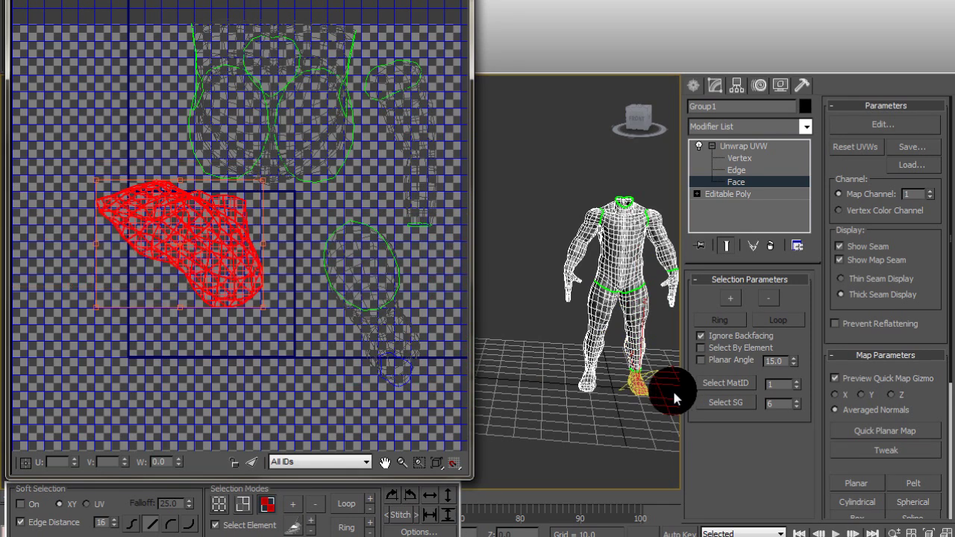
# Reselect smoothing group 6, apply Quick Planar Map again, and move its shells to the lower left of the UV square
pyautogui.click(720, 403)
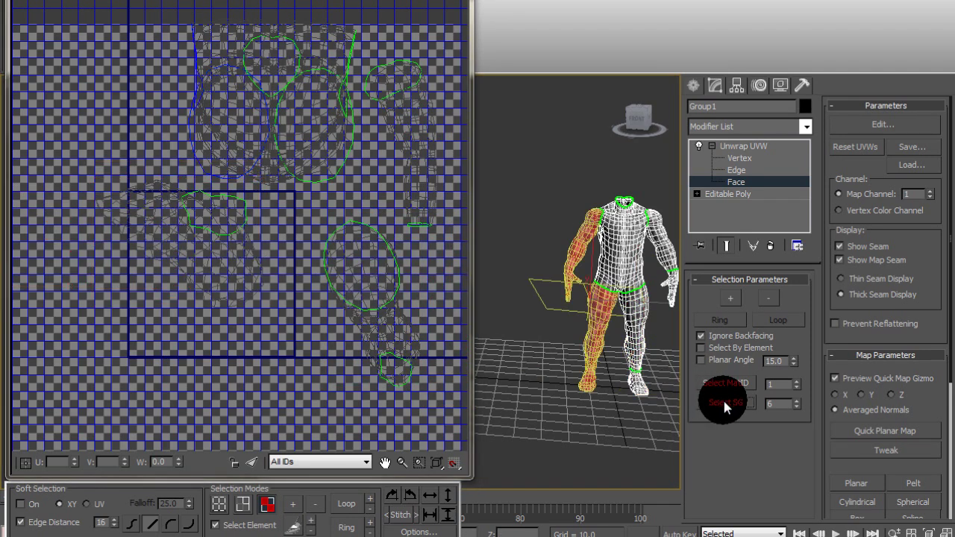
pyautogui.click(888, 432)
pyautogui.moveTo(231, 298); pyautogui.dragTo(75, 376)
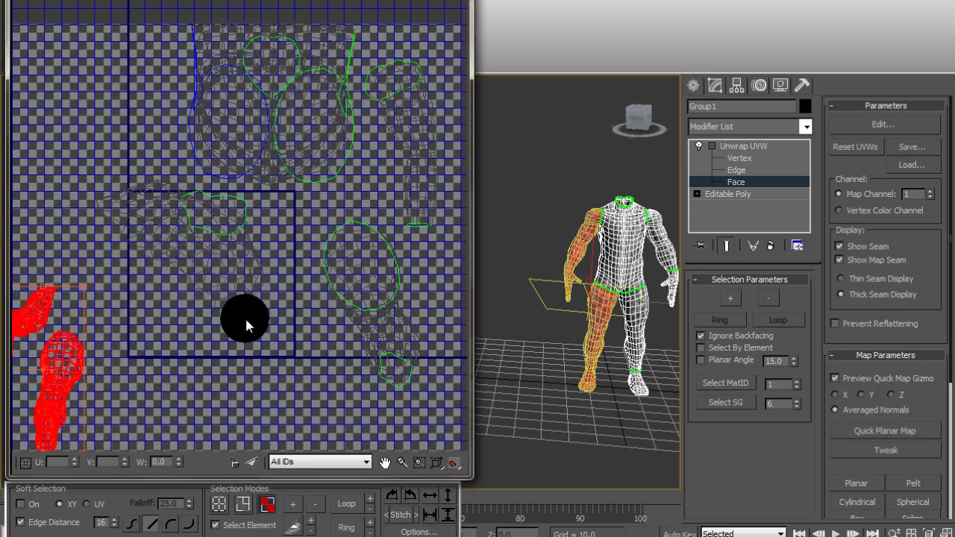
# Select the foot shell, close the UV editor, and recentre the body in the viewport
pyautogui.click(235, 249)
pyautogui.scroll(-1, 252, 269)
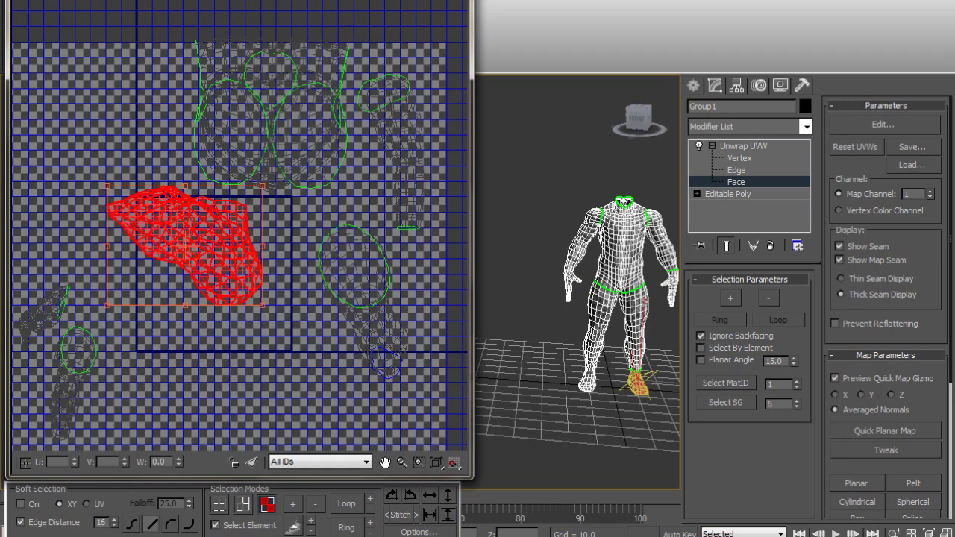
pyautogui.click(455, 1)
pyautogui.moveTo(560, 246); pyautogui.dragTo(378, 241, button='middle')
pyautogui.moveTo(377, 240); pyautogui.dragTo(369, 241, button='middle')
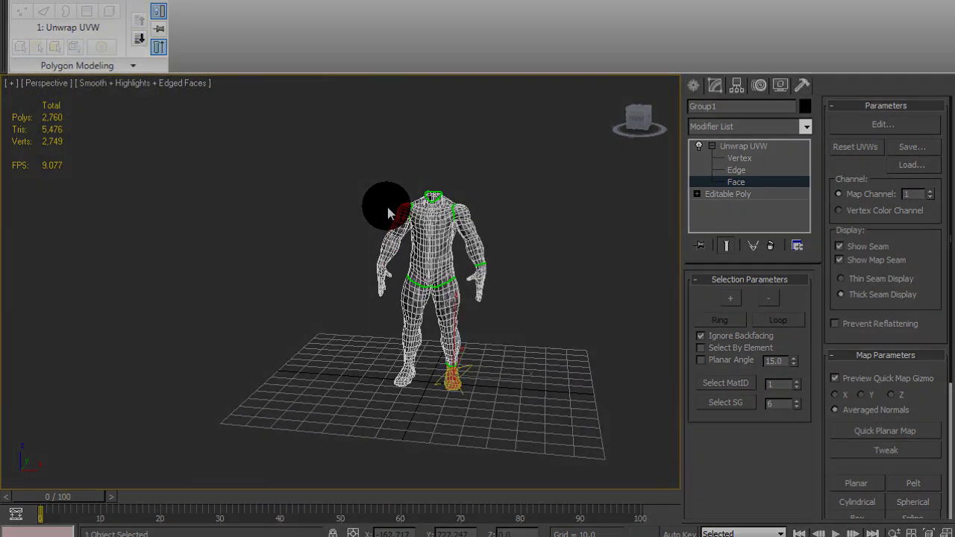